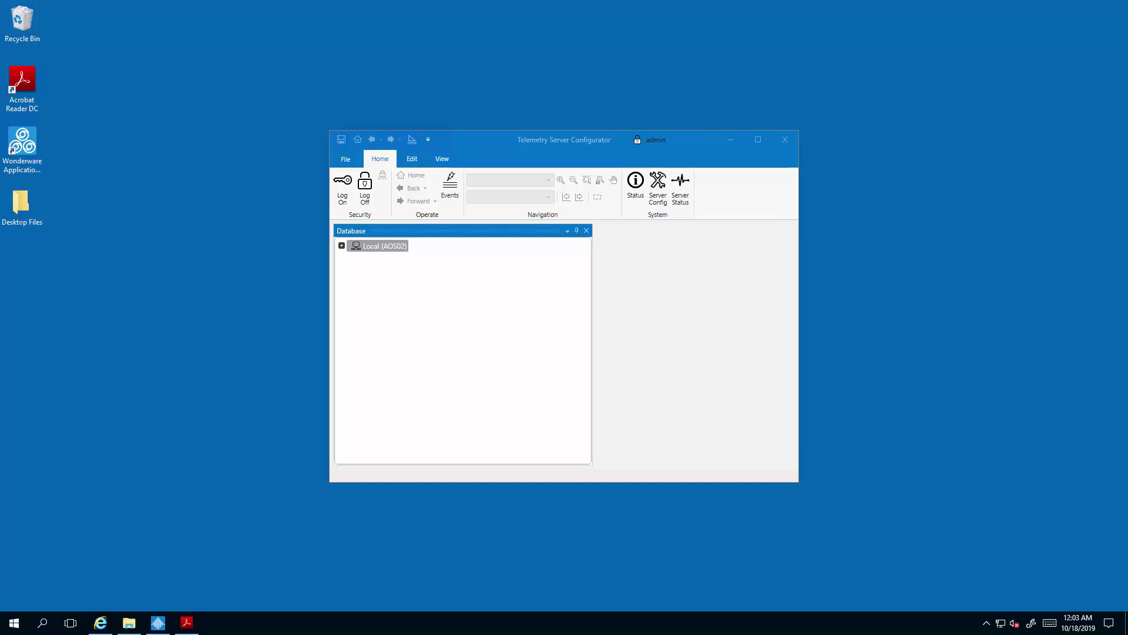
Step: Expand Local (AOS02) in the Database tree and select the _Sample sets folder
{"action": "left_click", "coordinate": [341, 245]}
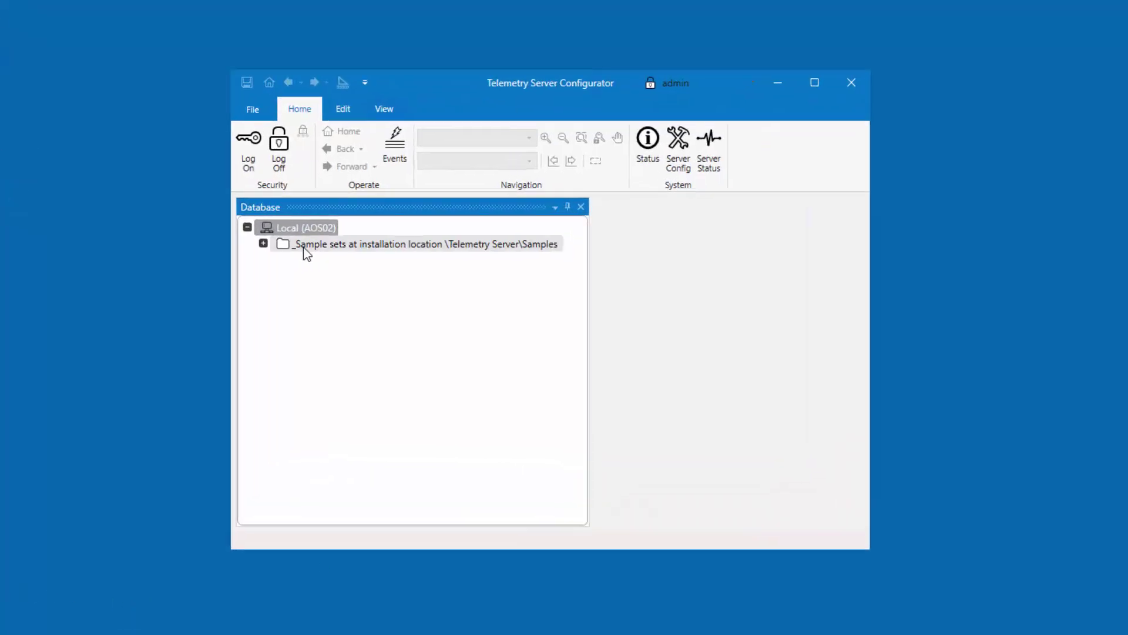
{"action": "left_click", "coordinate": [370, 258]}
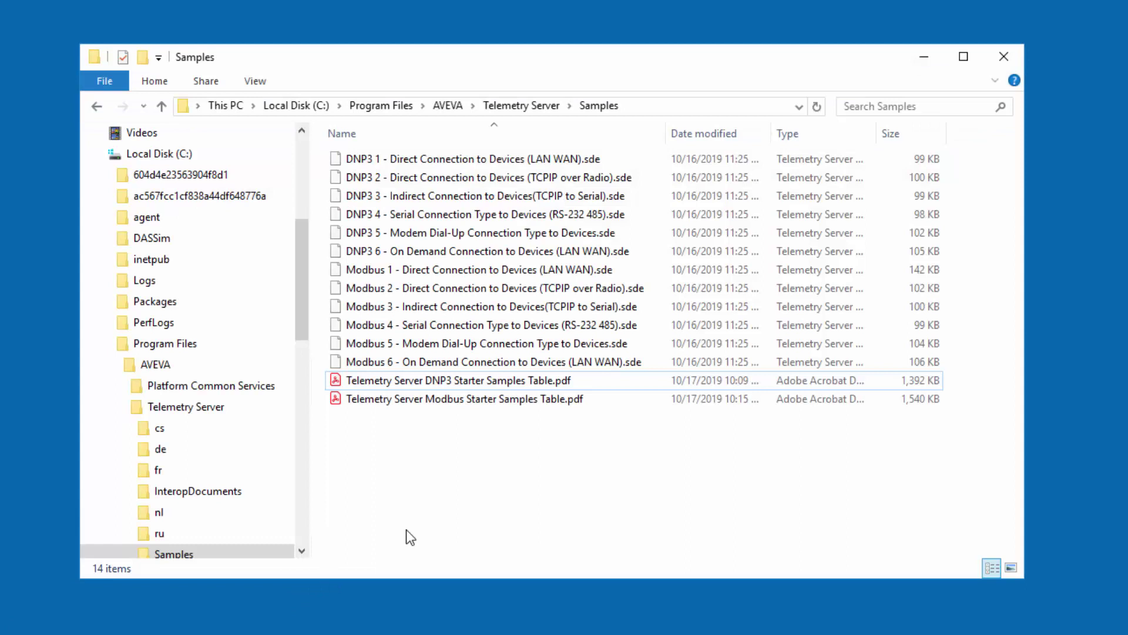
Step: Select each DNP3 1 through DNP3 6 sample .sde file in the Samples folder in turn
{"action": "left_click", "coordinate": [360, 159]}
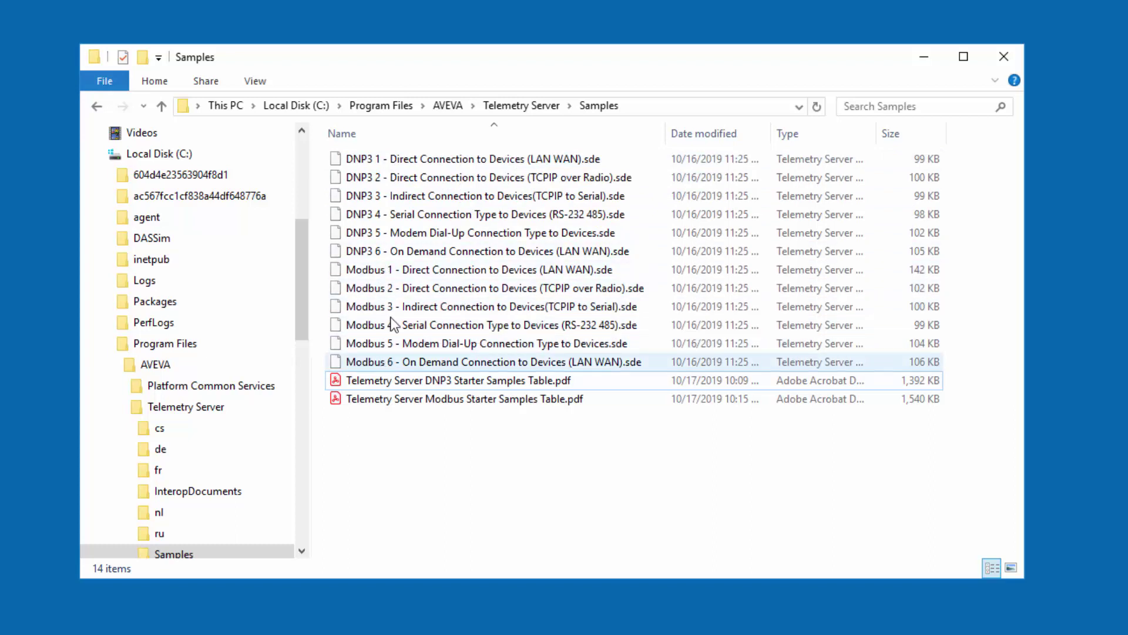
{"action": "left_click", "coordinate": [395, 164]}
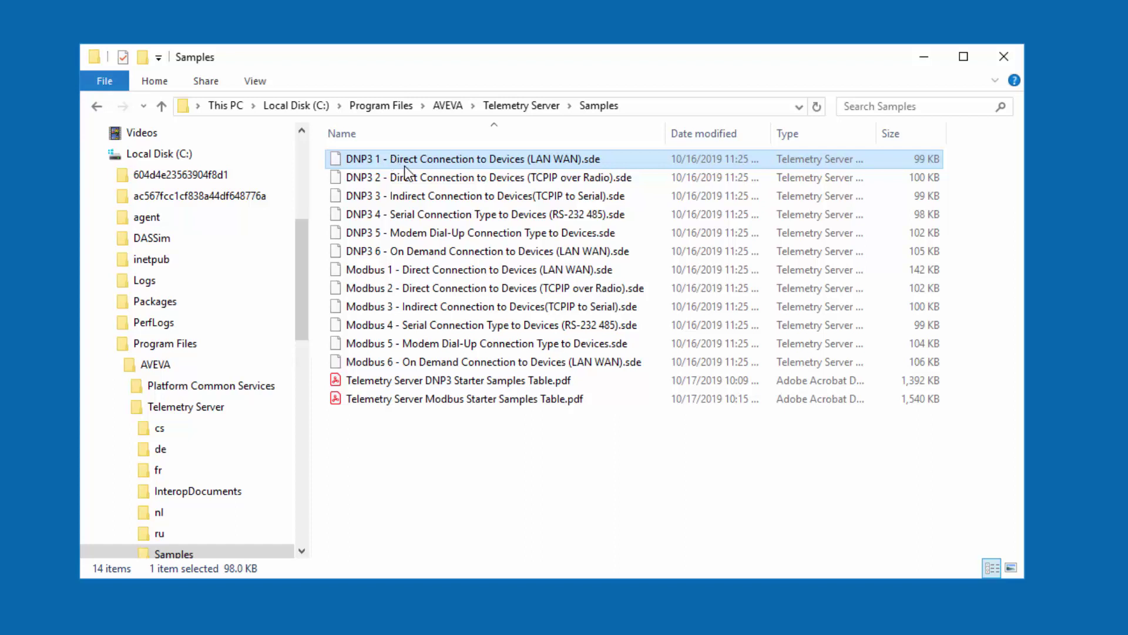
{"action": "left_click", "coordinate": [417, 182]}
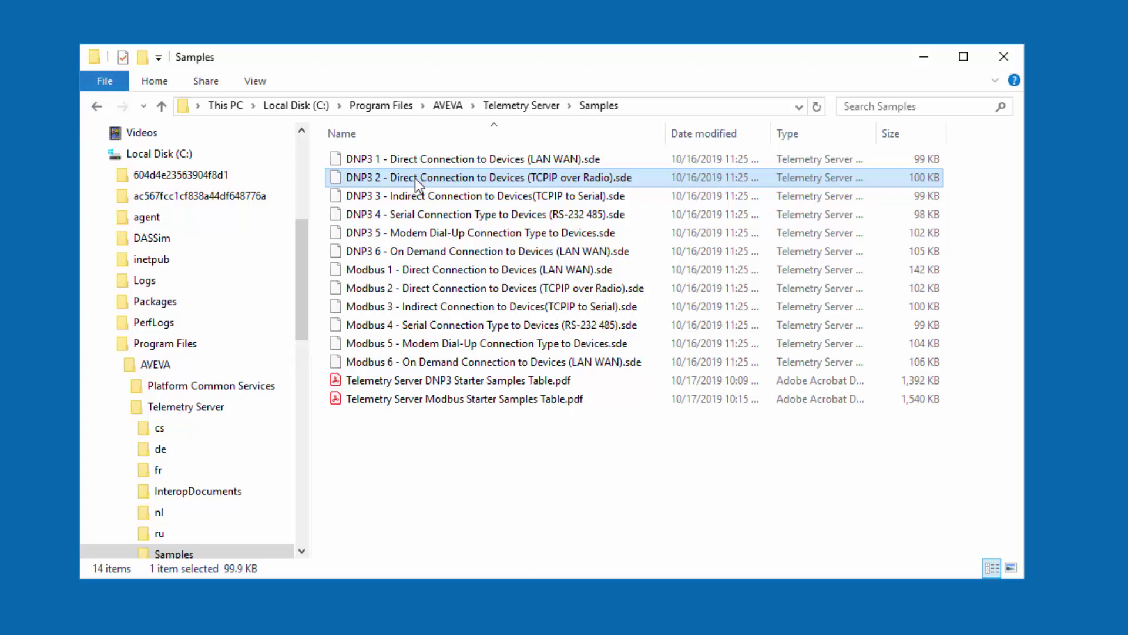
{"action": "left_click", "coordinate": [413, 200]}
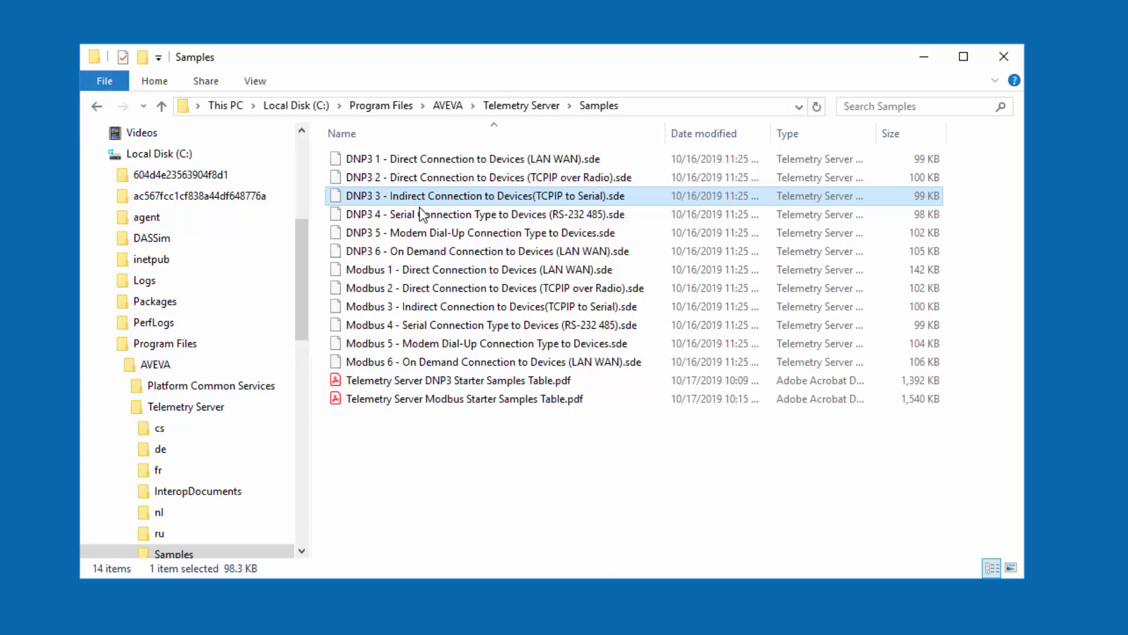
{"action": "left_click", "coordinate": [428, 218]}
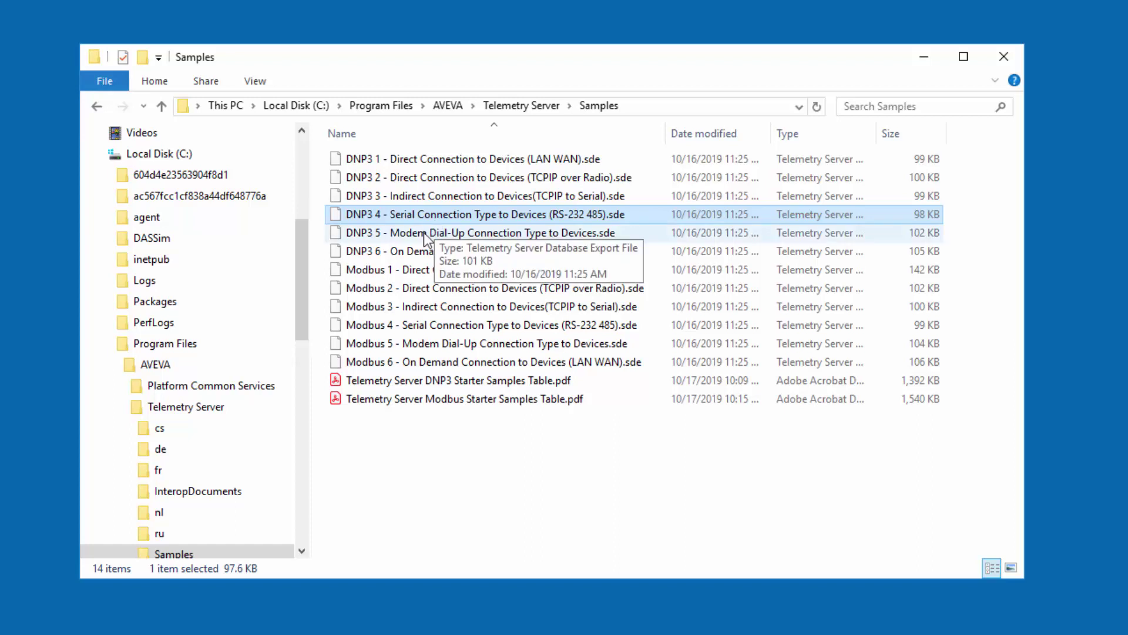
{"action": "left_click", "coordinate": [425, 231]}
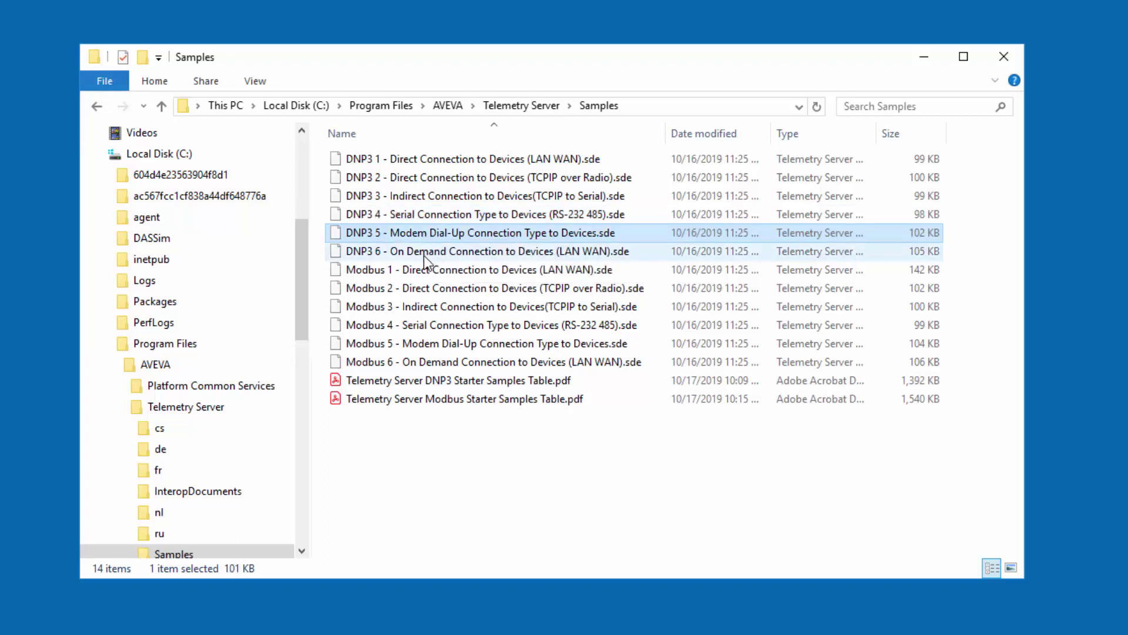
{"action": "left_click", "coordinate": [424, 252]}
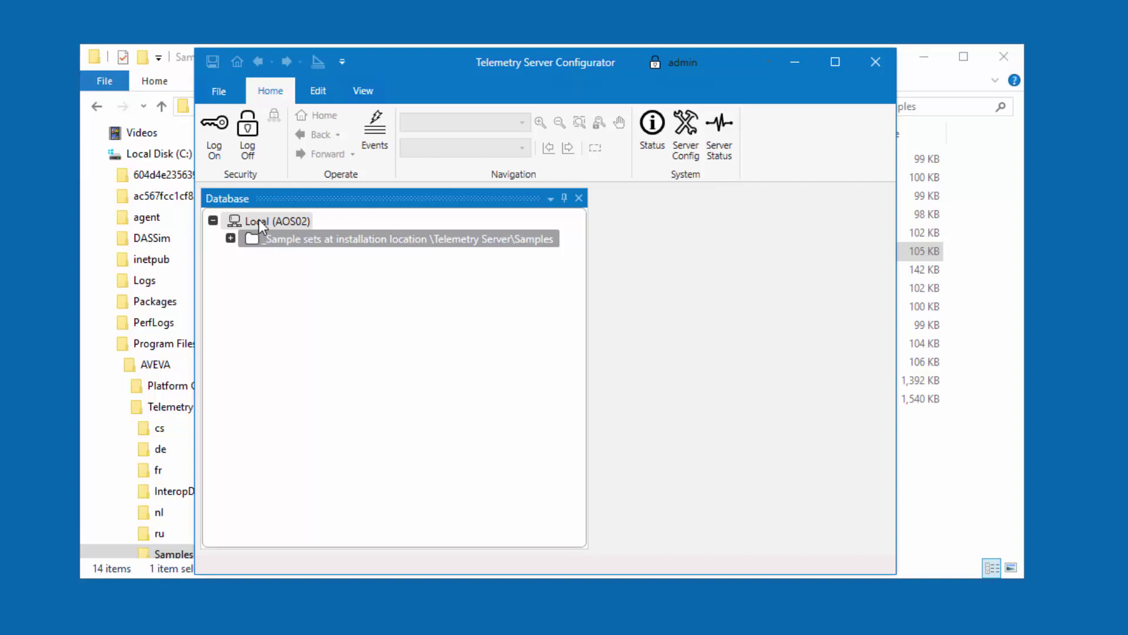
Step: Import the DNP3 1 sample .sde file under Local (AOS02) via Import..., then begin the next import
{"action": "right_click", "coordinate": [259, 221]}
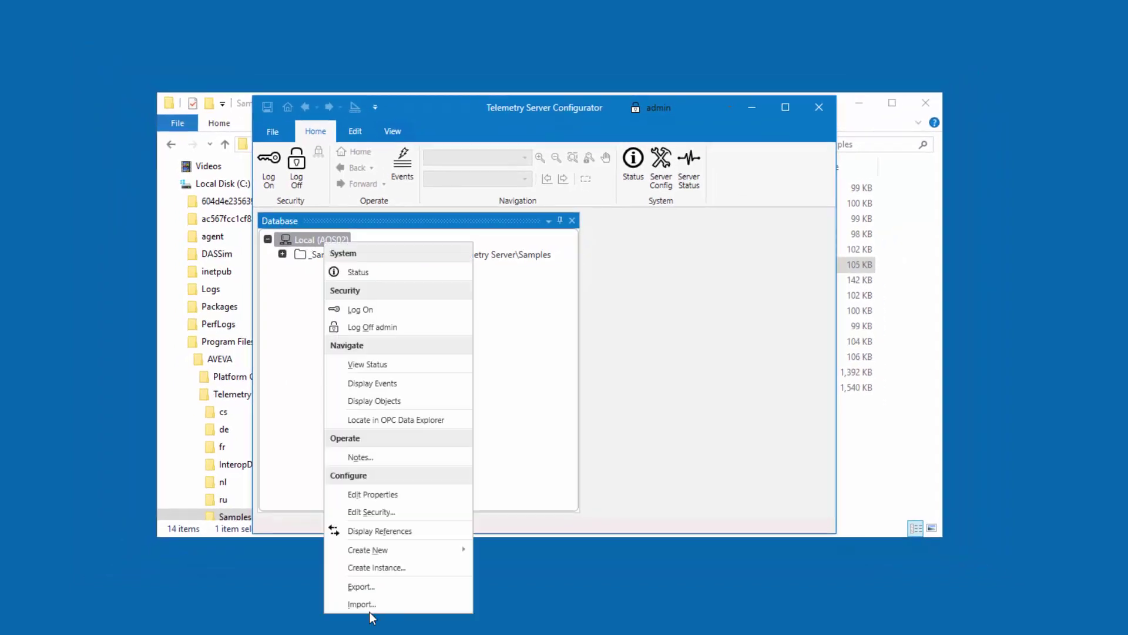
{"action": "left_click", "coordinate": [375, 604]}
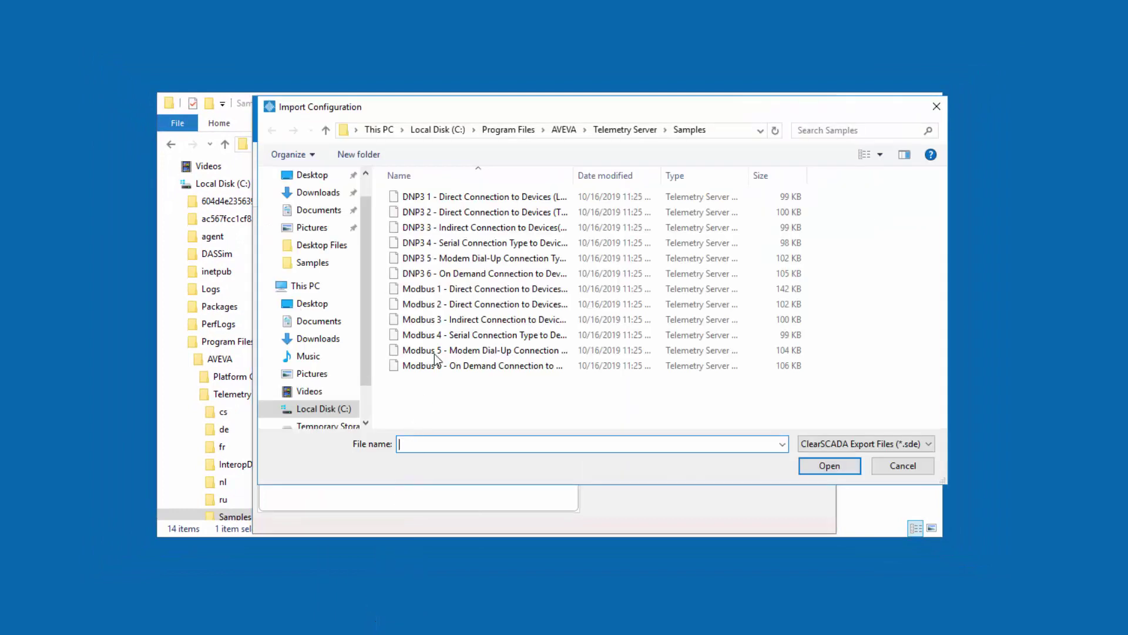
{"action": "left_click", "coordinate": [435, 197]}
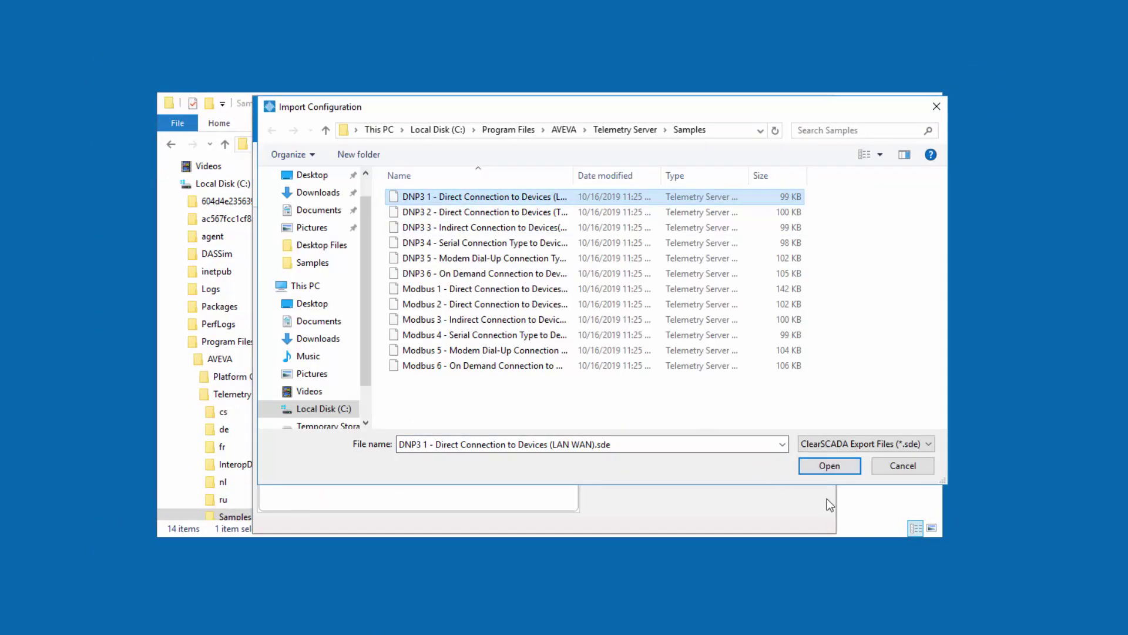
{"action": "left_click", "coordinate": [831, 464]}
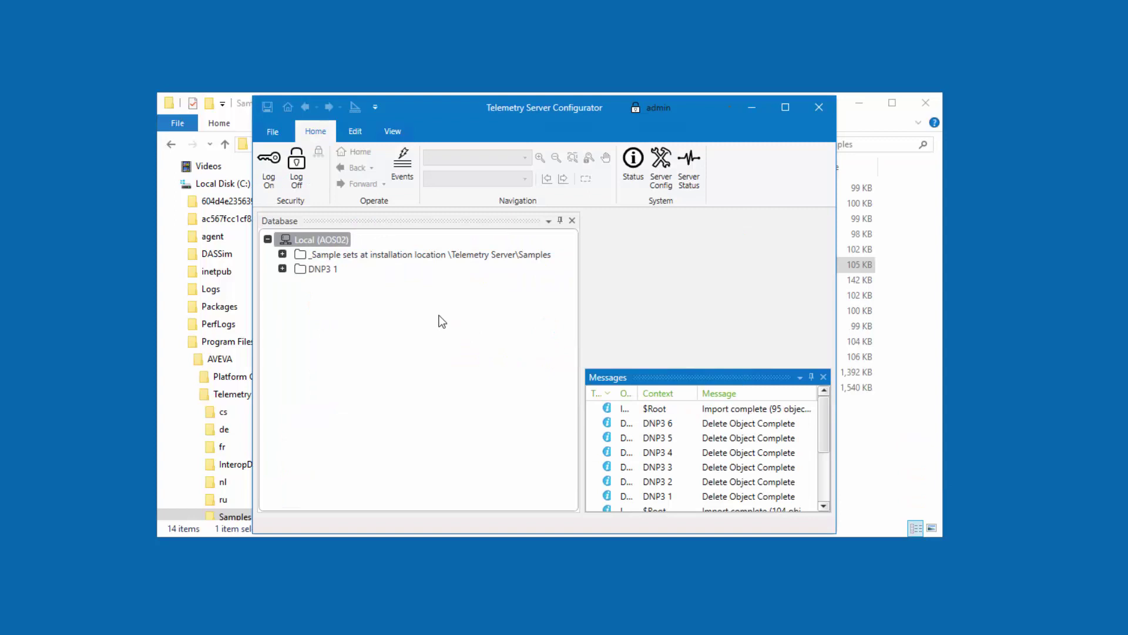
{"action": "right_click", "coordinate": [317, 245]}
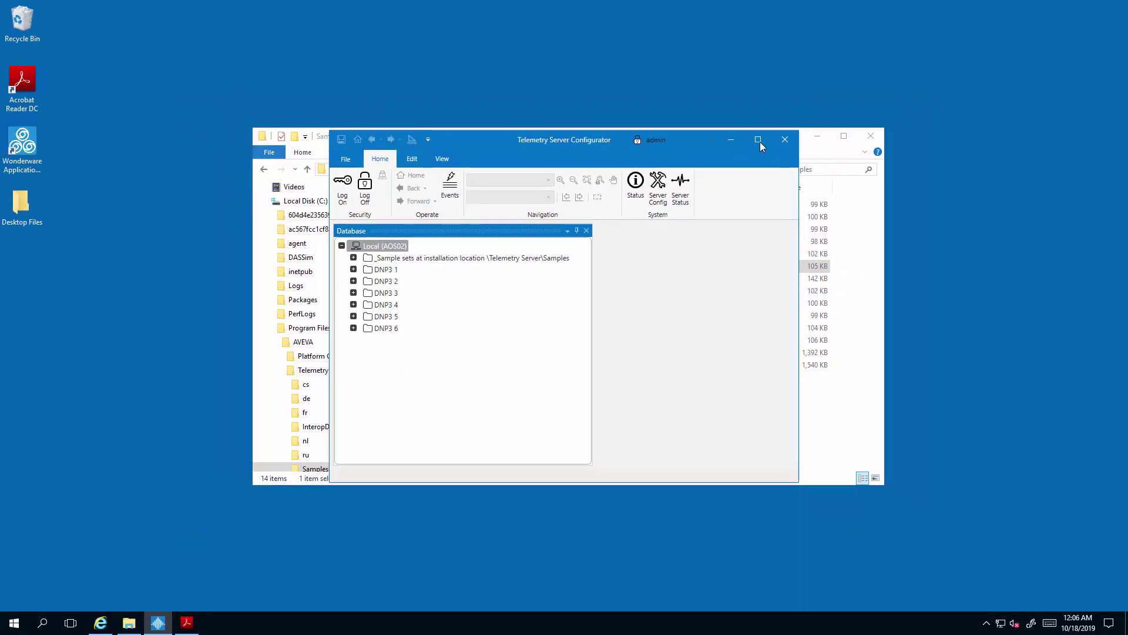
Step: Maximize the configurator and expand DNP3 1–6 to reveal their Readme First, Region and Templates folders
{"action": "left_click", "coordinate": [760, 142]}
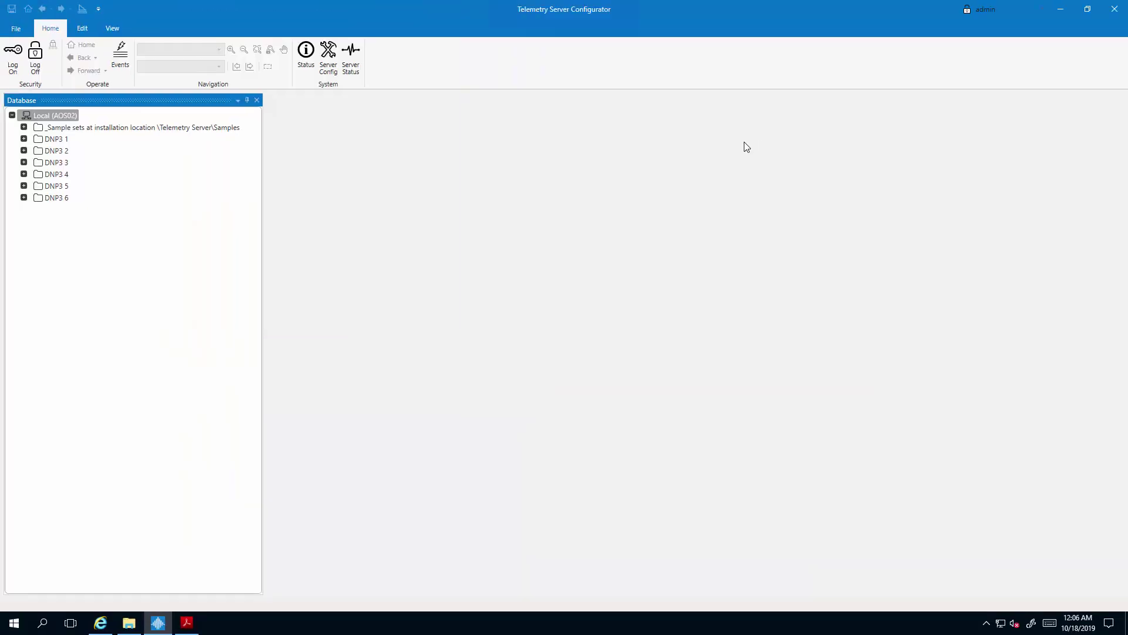
{"action": "left_click", "coordinate": [23, 139]}
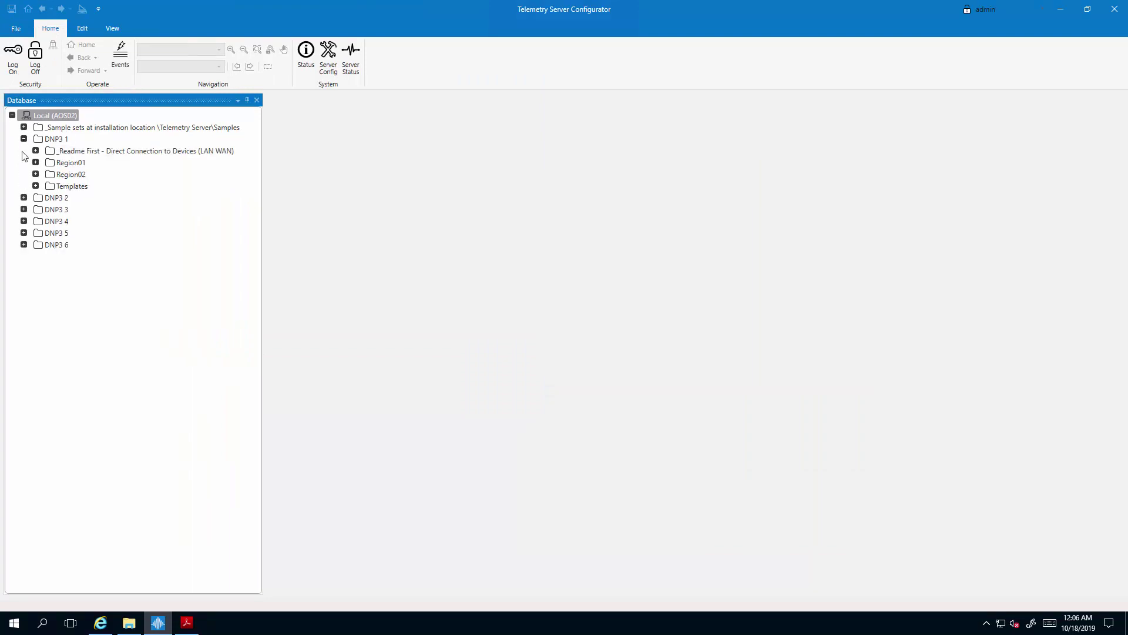
{"action": "left_click", "coordinate": [24, 197]}
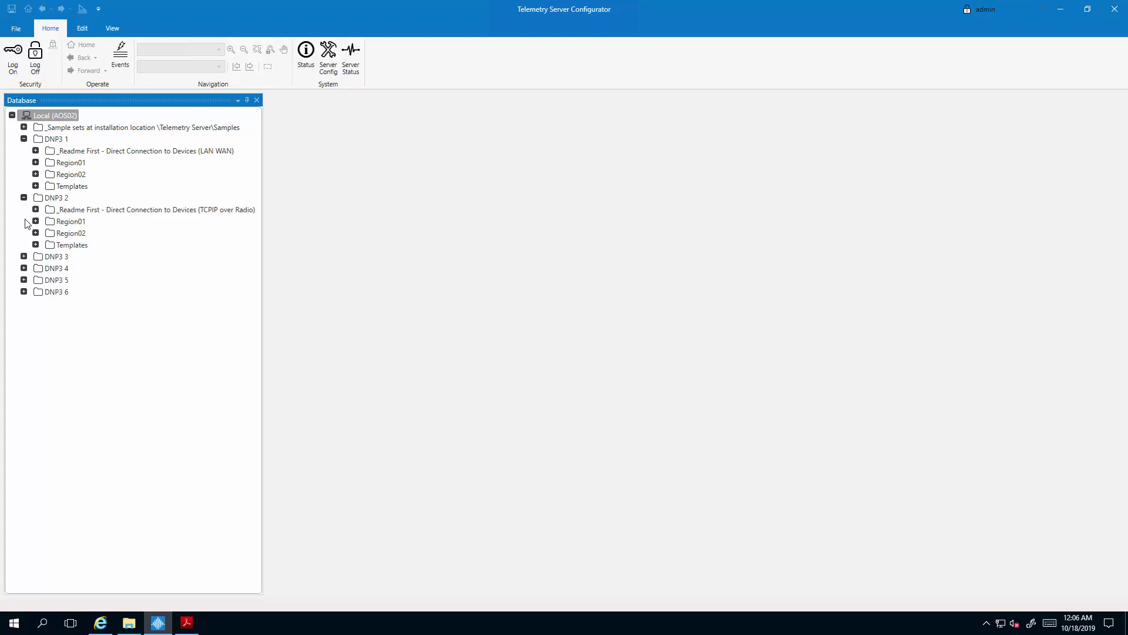
{"action": "left_click", "coordinate": [23, 257]}
{"action": "left_click", "coordinate": [24, 315]}
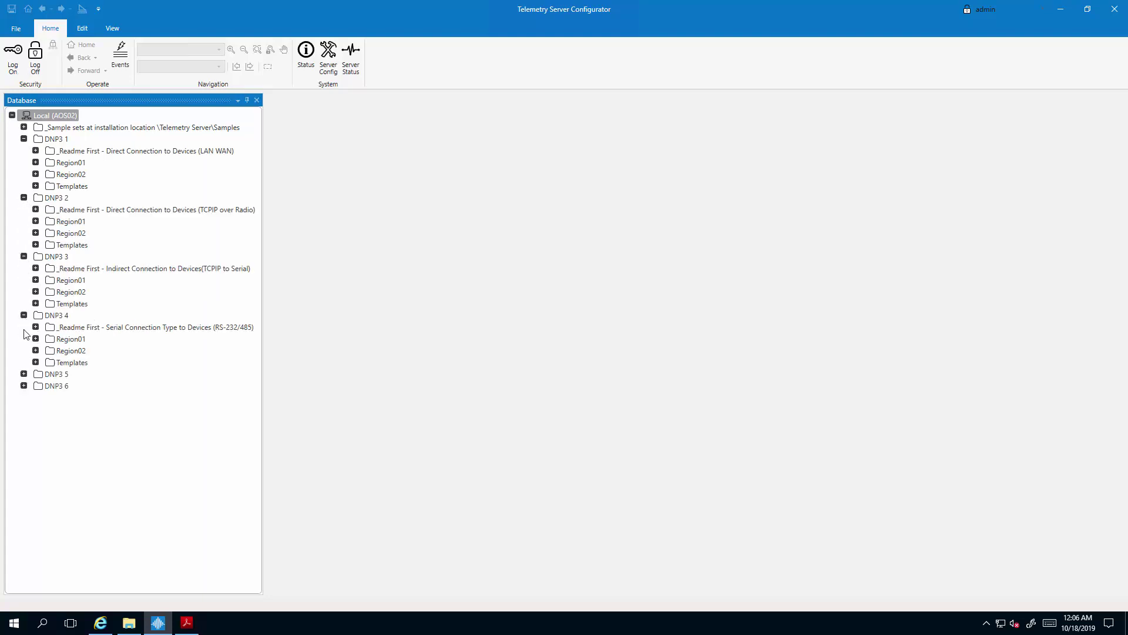
{"action": "left_click", "coordinate": [24, 374]}
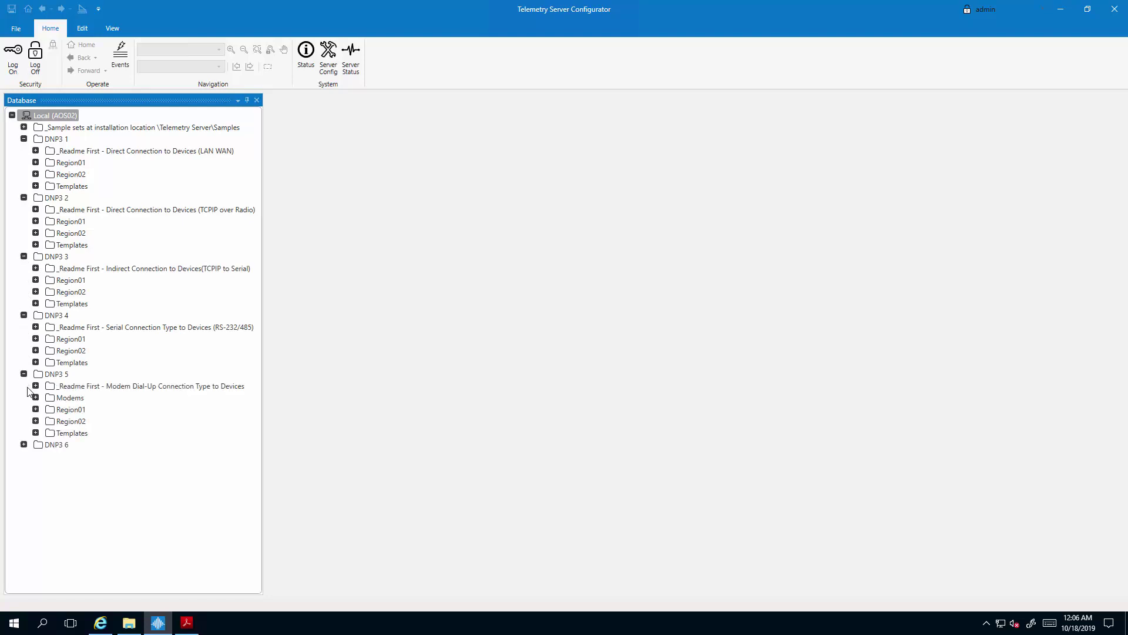
{"action": "left_click", "coordinate": [24, 444]}
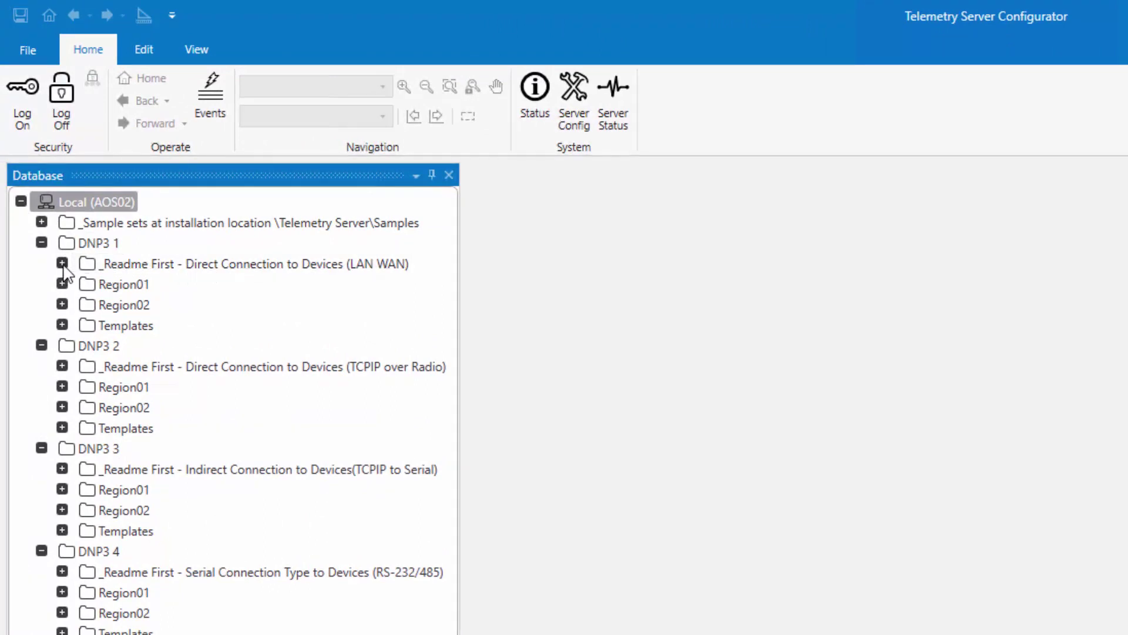
{"action": "left_click", "coordinate": [62, 263]}
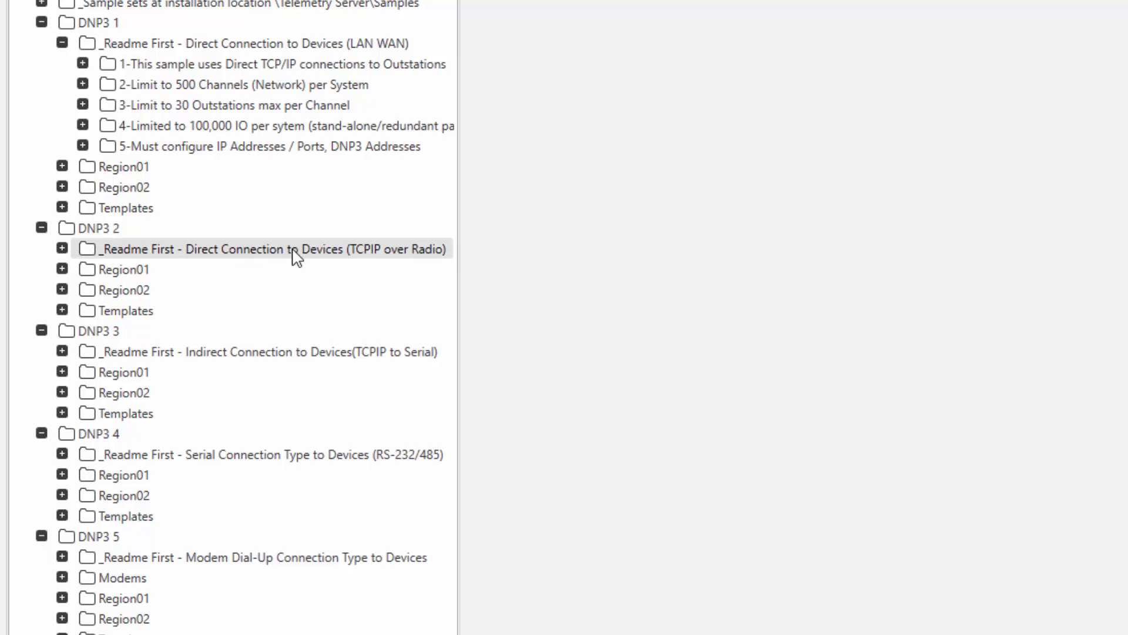
{"action": "left_click", "coordinate": [62, 249]}
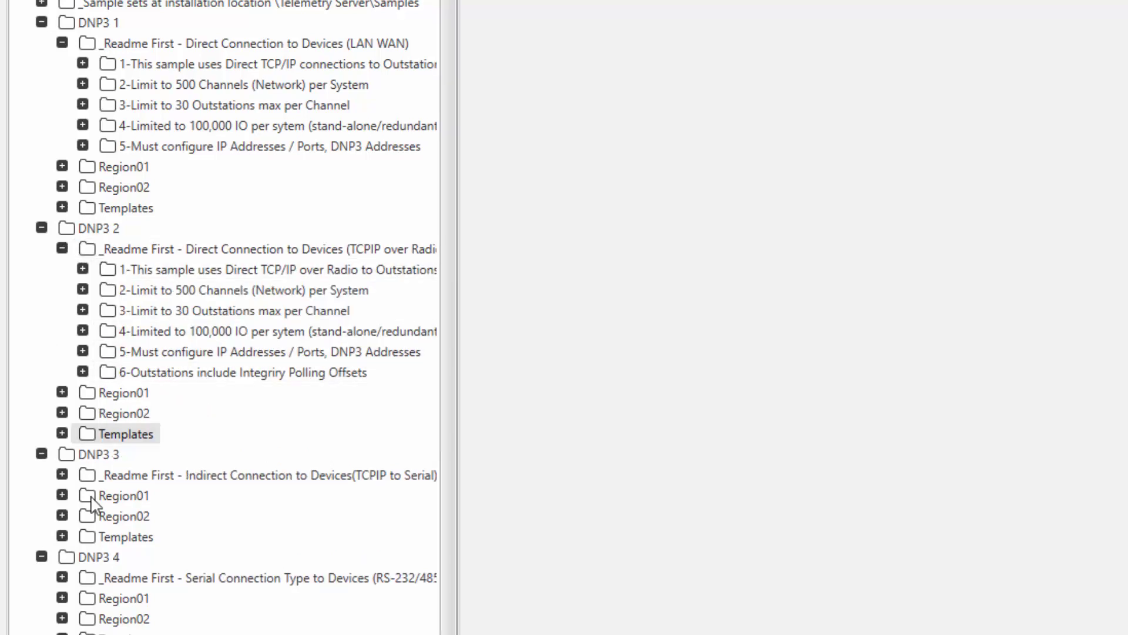
{"action": "left_click", "coordinate": [62, 43]}
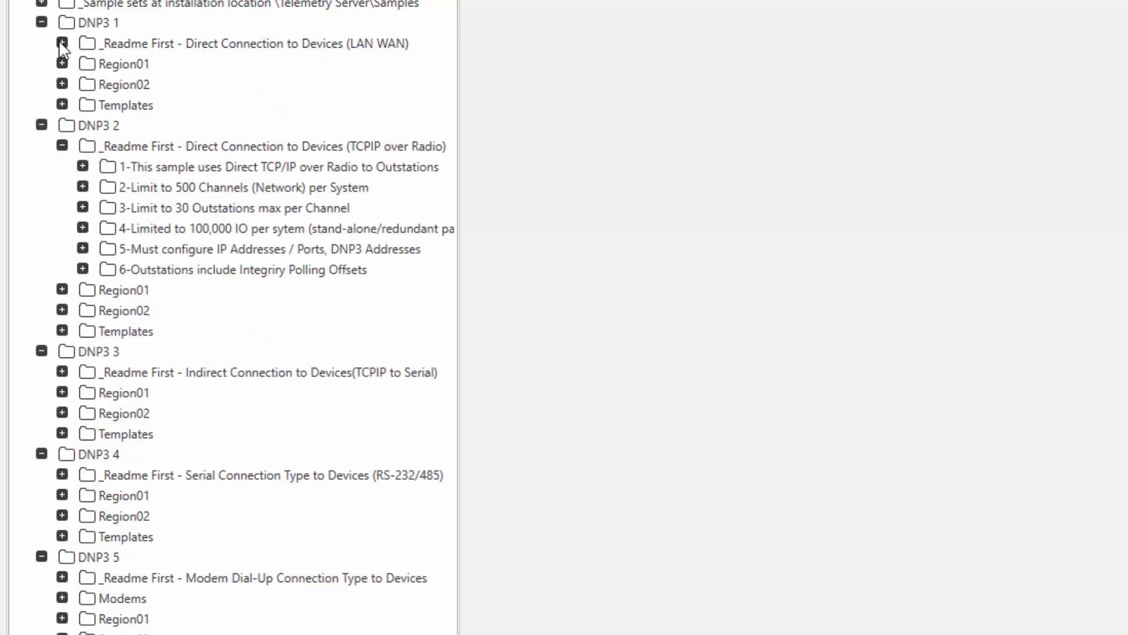
{"action": "left_click", "coordinate": [62, 146]}
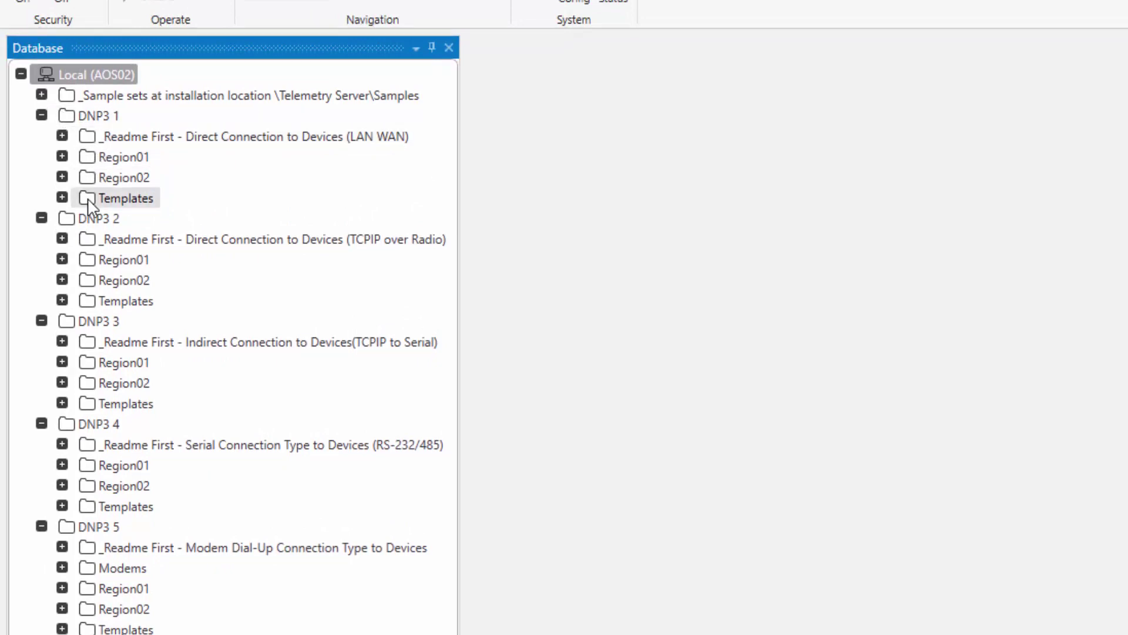
Step: Expand DNP3 1's Region01 and Region02, then the 001-Oak_St outstation
{"action": "left_click", "coordinate": [62, 157]}
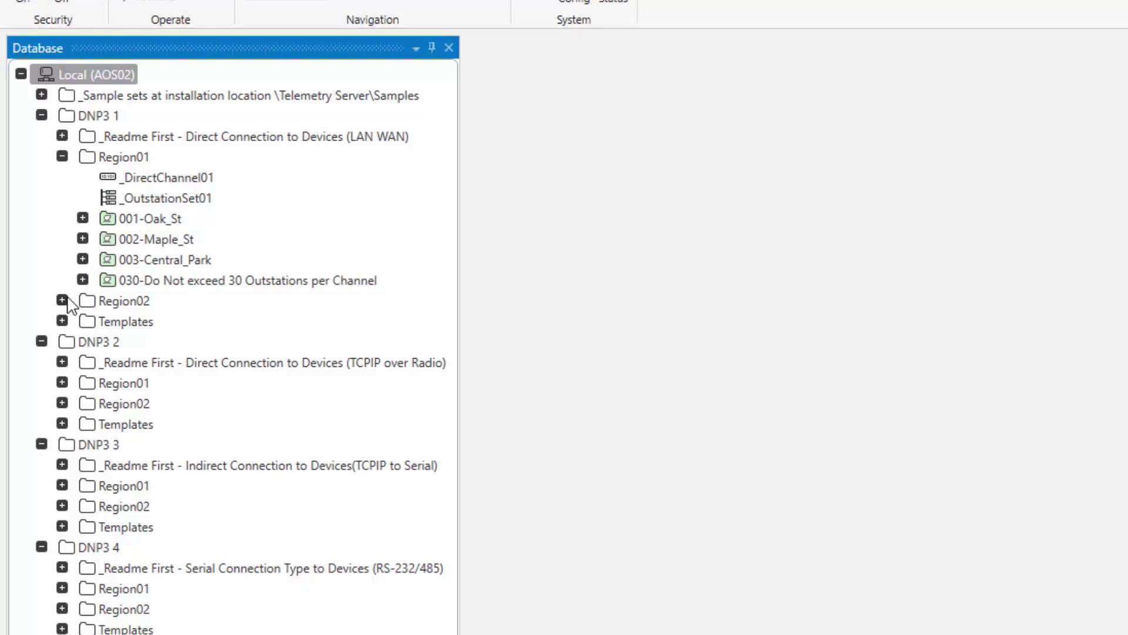
{"action": "left_click", "coordinate": [62, 301]}
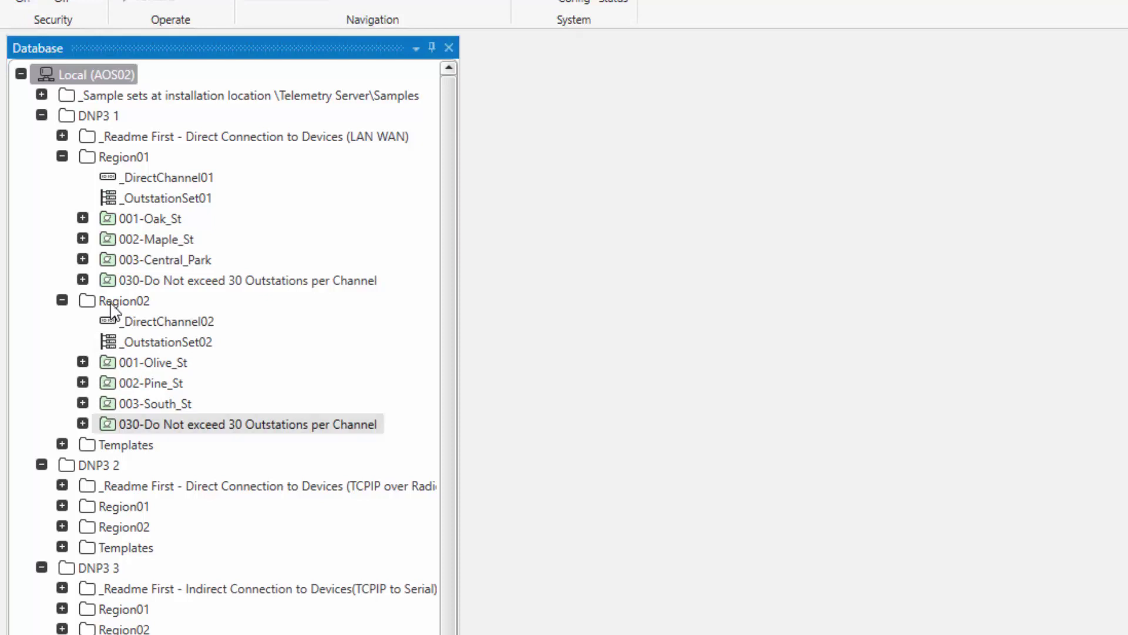
{"action": "left_click", "coordinate": [83, 219]}
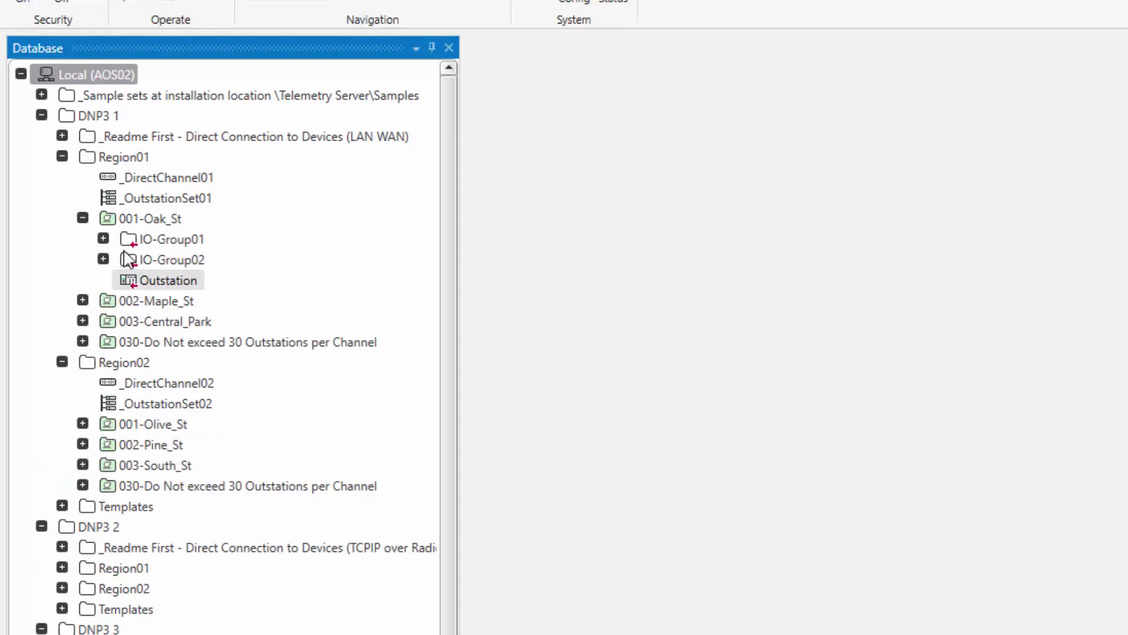
Step: Inspect the points in IO-Group01 and IO-Group02, then collapse them and 001-Oak_St again
{"action": "left_click", "coordinate": [103, 239]}
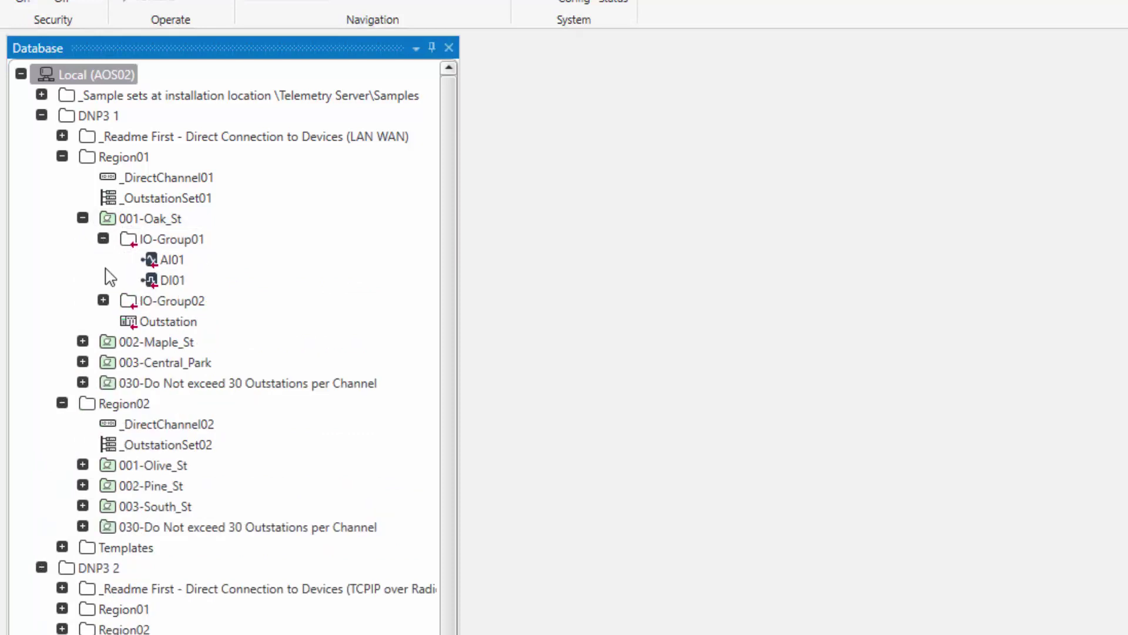
{"action": "left_click", "coordinate": [104, 301]}
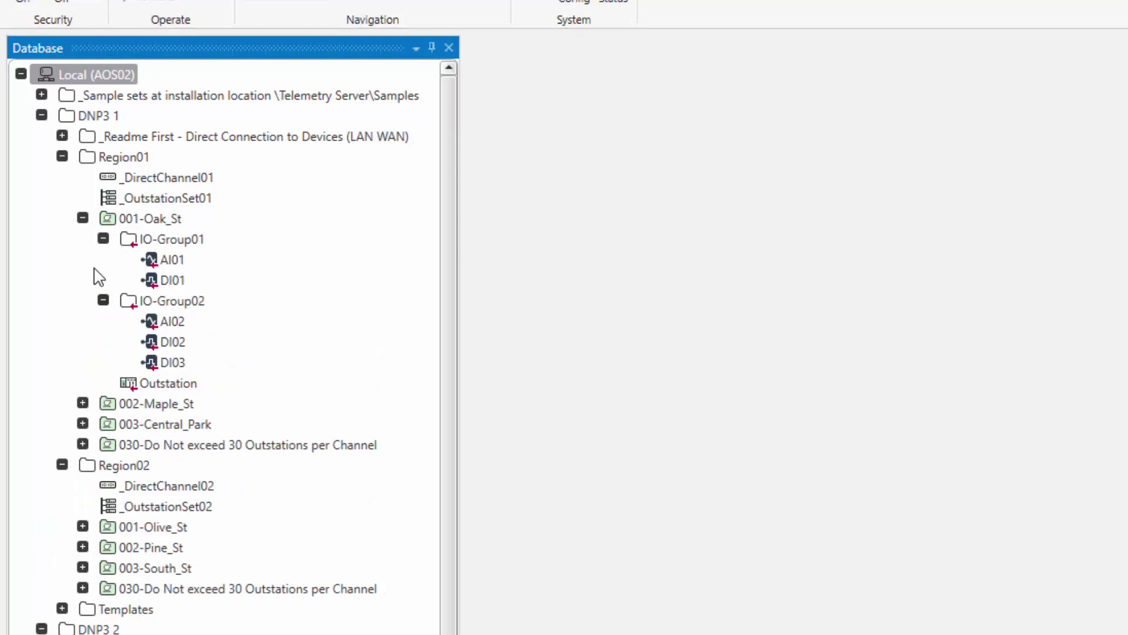
{"action": "left_click", "coordinate": [103, 239]}
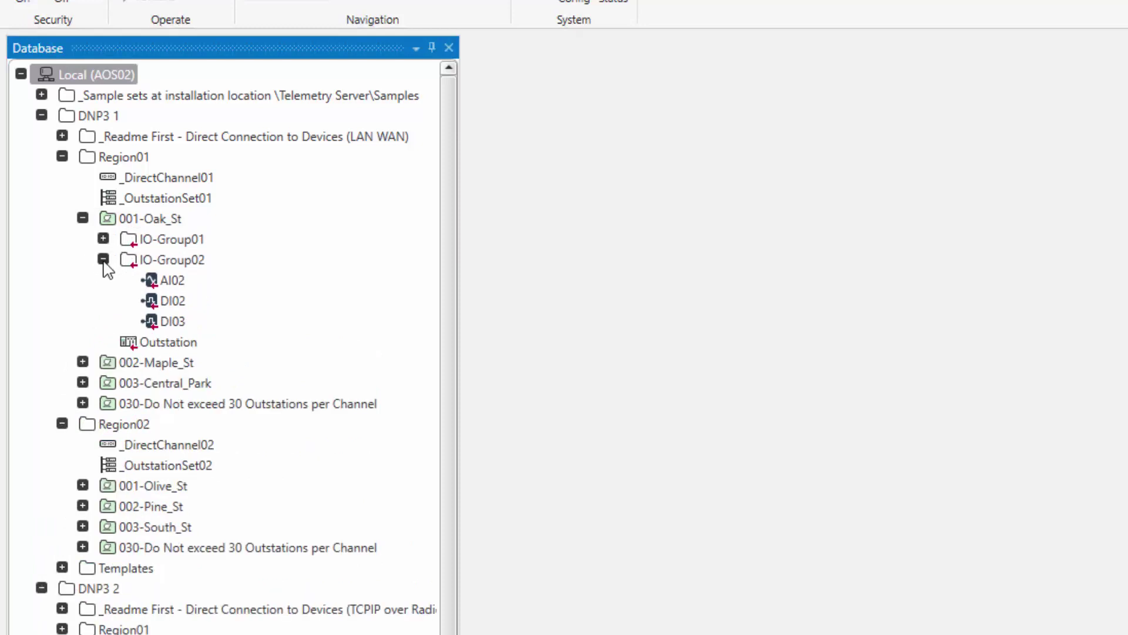
{"action": "left_click", "coordinate": [103, 259]}
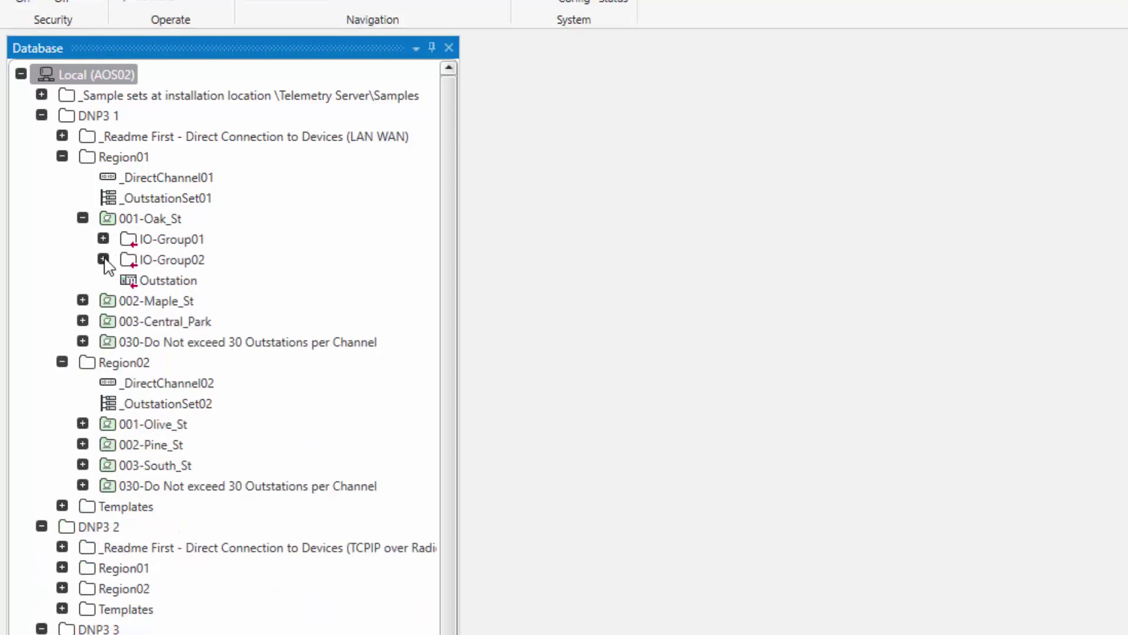
{"action": "left_click", "coordinate": [83, 219]}
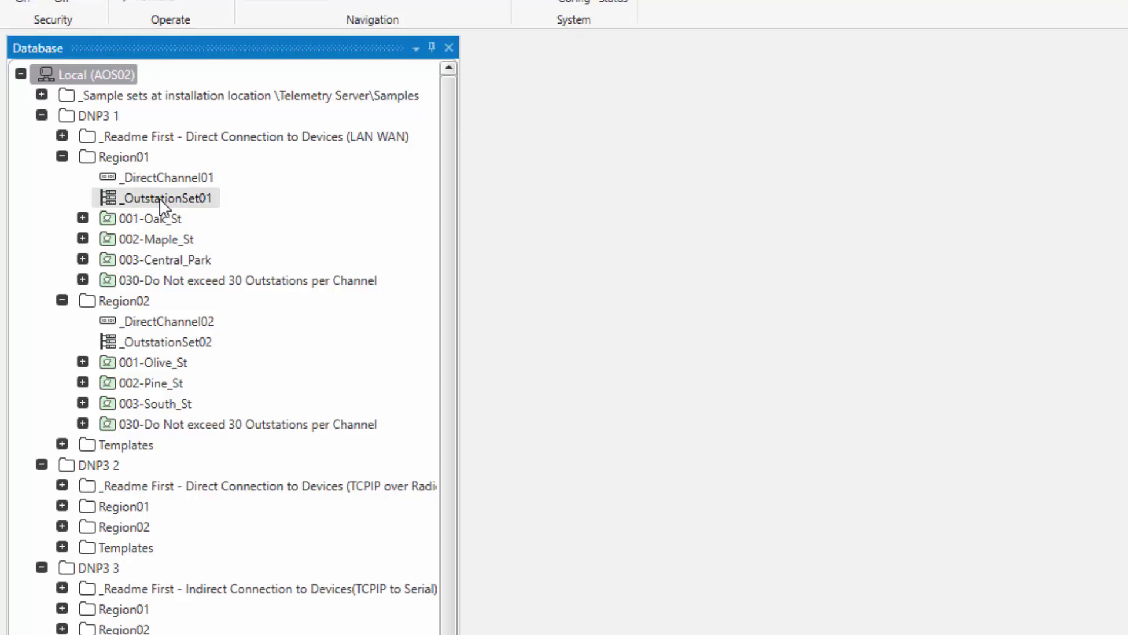
Step: Open _DirectChannel01's settings and review its Network TCP connection and scan parameters (512000 bits/second)
{"action": "left_click", "coordinate": [82, 218]}
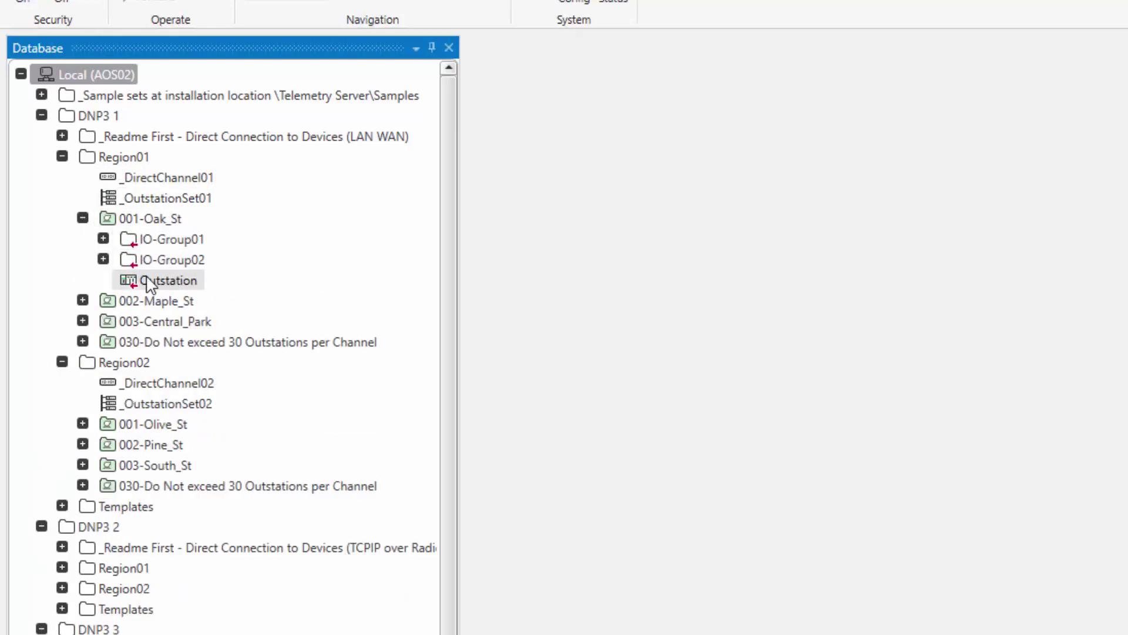
{"action": "double_click", "coordinate": [163, 186]}
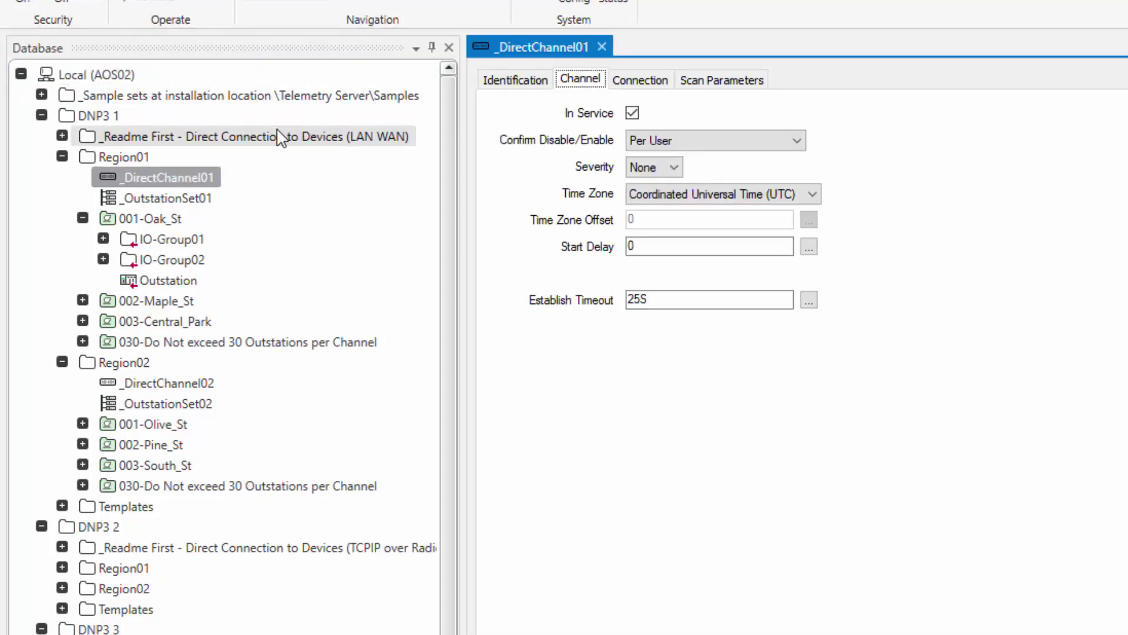
{"action": "left_click", "coordinate": [655, 84]}
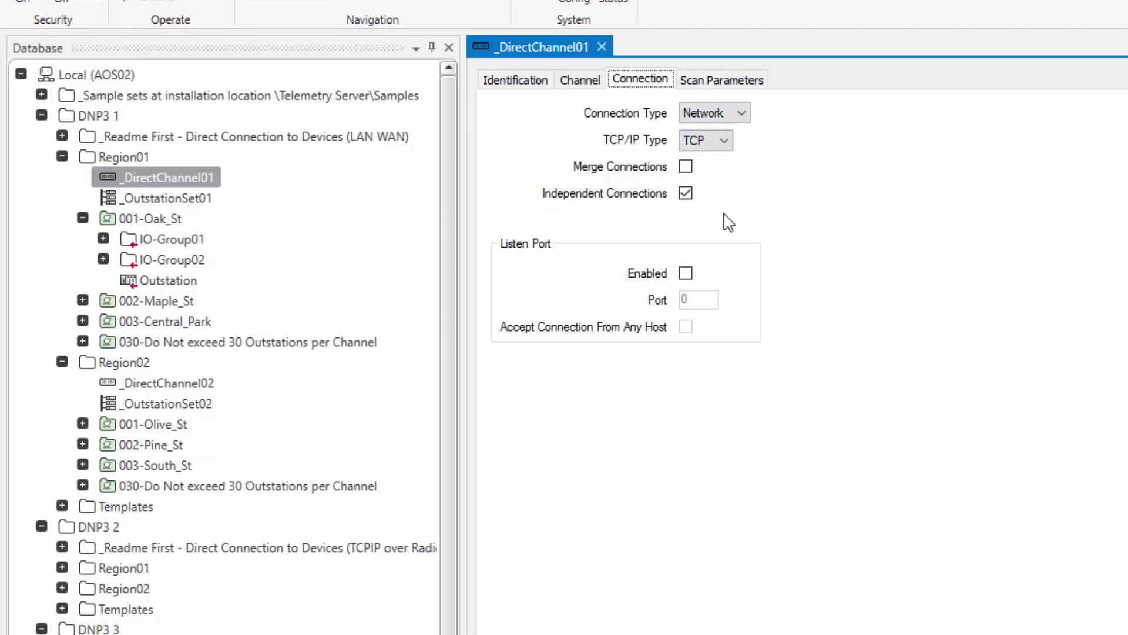
{"action": "left_click", "coordinate": [728, 85]}
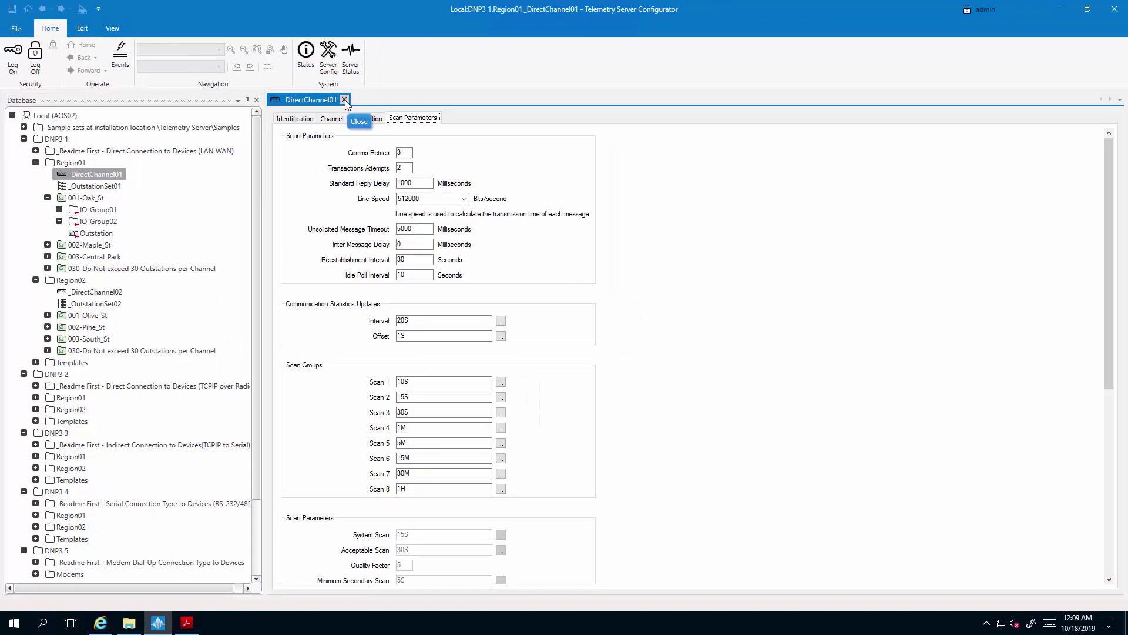
Step: Bring up the DNP3 Starter Samples Table PDF in Acrobat and zoom it to 200%
{"action": "left_click", "coordinate": [193, 626]}
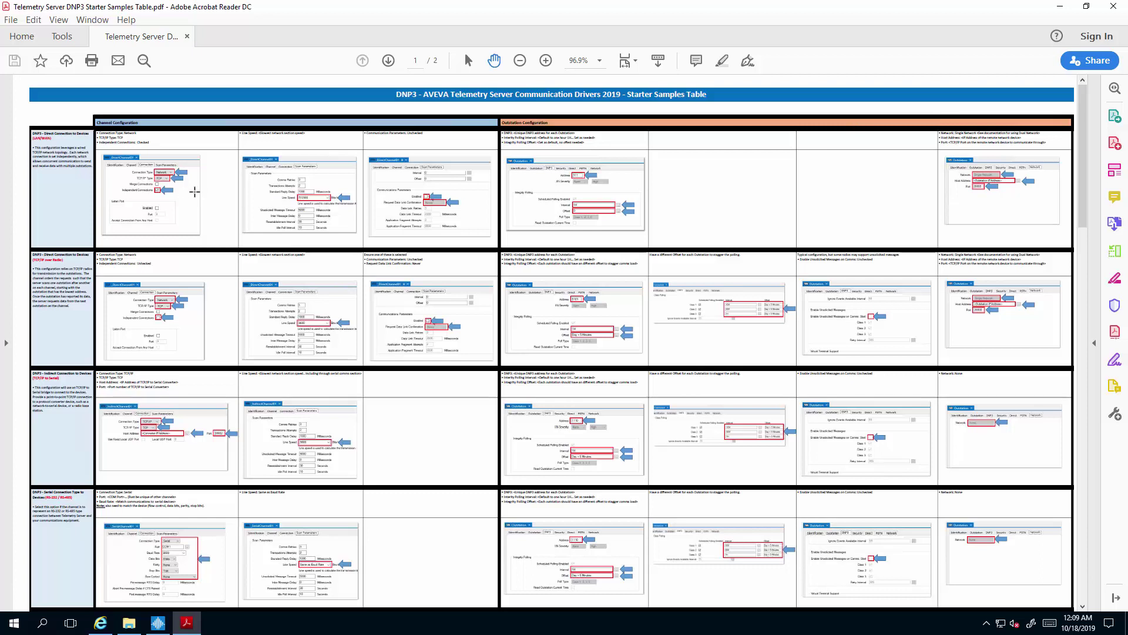
{"action": "left_click", "coordinate": [546, 60]}
{"action": "left_click", "coordinate": [546, 60]}
{"action": "left_click", "coordinate": [546, 61]}
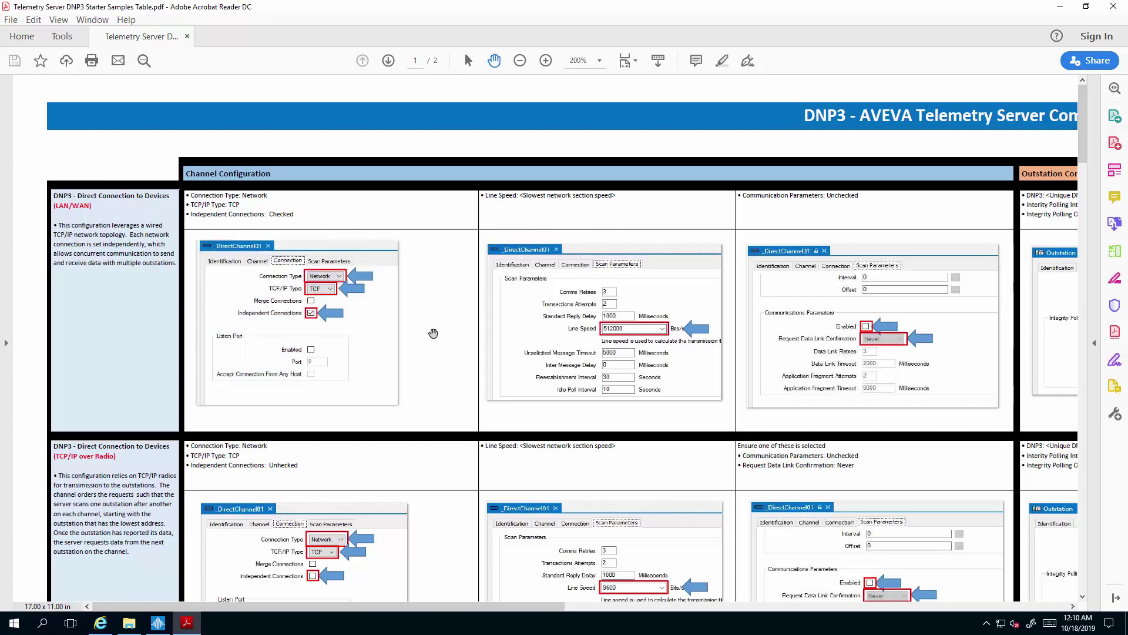
Step: Review the samples table PDF down to page 2's Schedule Configuration section, then minimize Acrobat
{"action": "scroll", "coordinate": [392, 461], "scroll_direction": "down", "scroll_amount": 1}
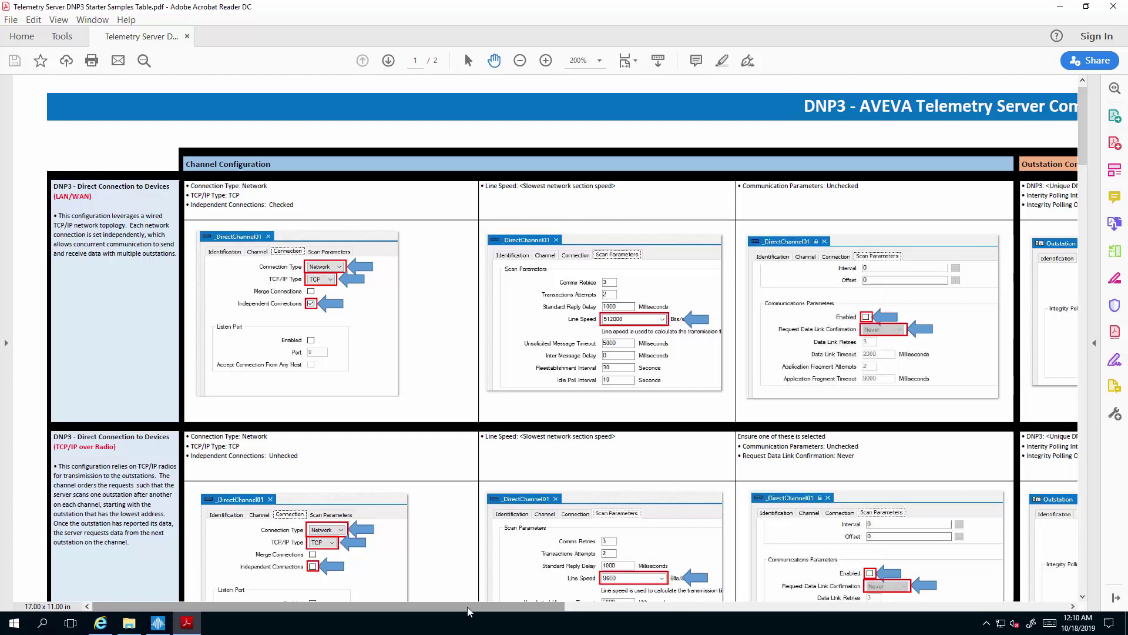
{"action": "left_click_drag", "start_coordinate": [488, 606], "coordinate": [964, 623]}
{"action": "left_click_drag", "start_coordinate": [657, 615], "coordinate": [237, 620]}
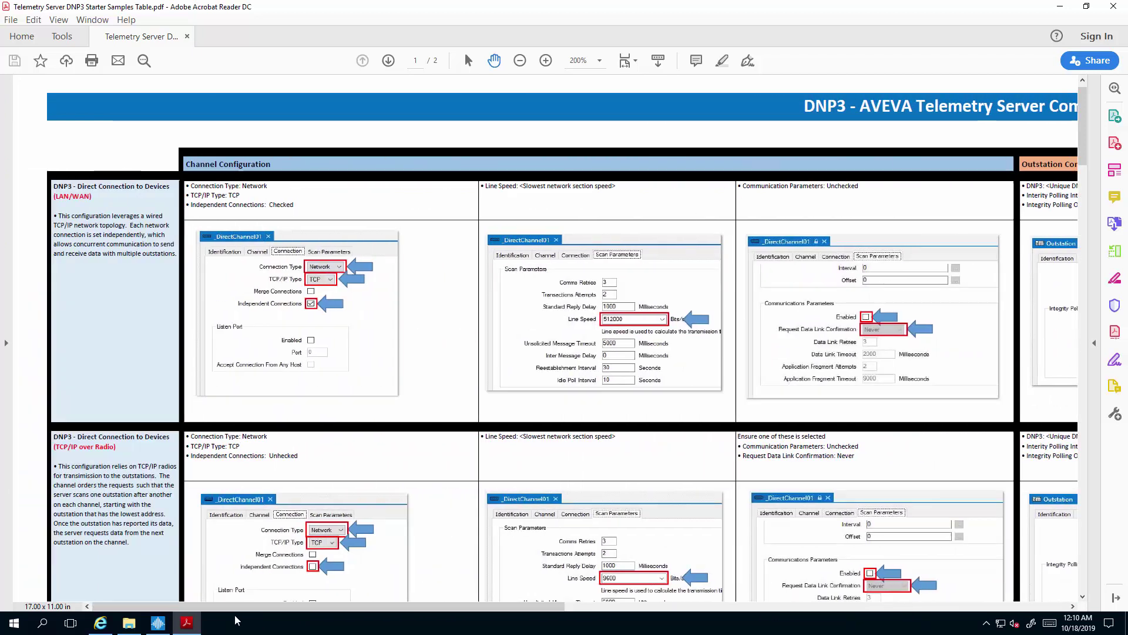
{"action": "scroll", "coordinate": [567, 338], "scroll_direction": "down", "scroll_amount": 5}
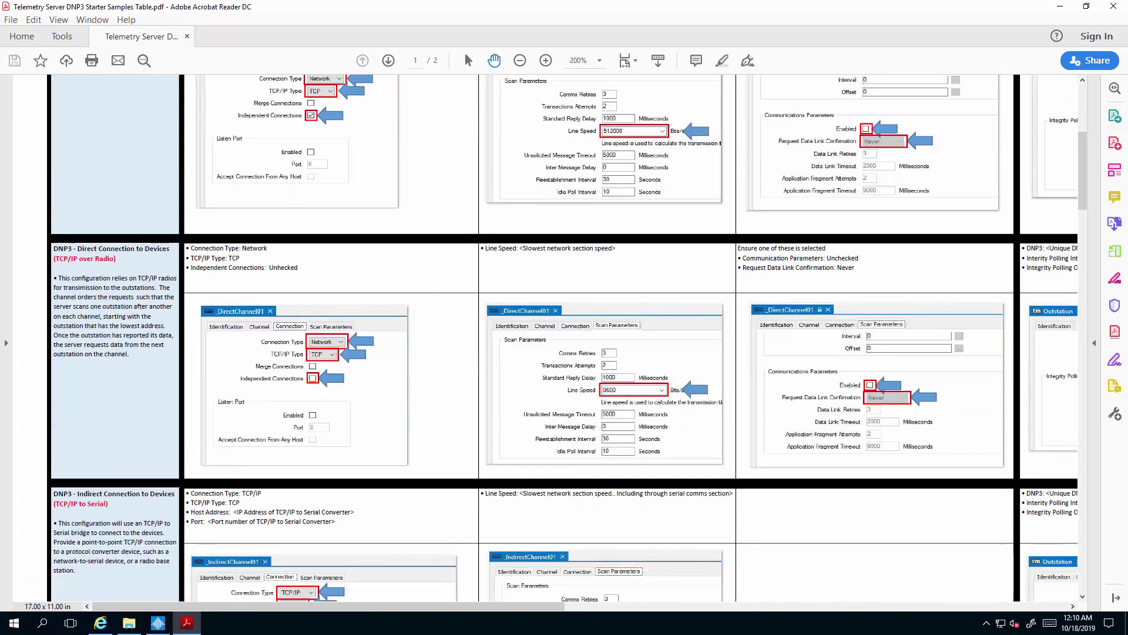
{"action": "left_click_drag", "start_coordinate": [1086, 199], "coordinate": [1094, 382]}
{"action": "left_click_drag", "start_coordinate": [394, 608], "coordinate": [864, 626]}
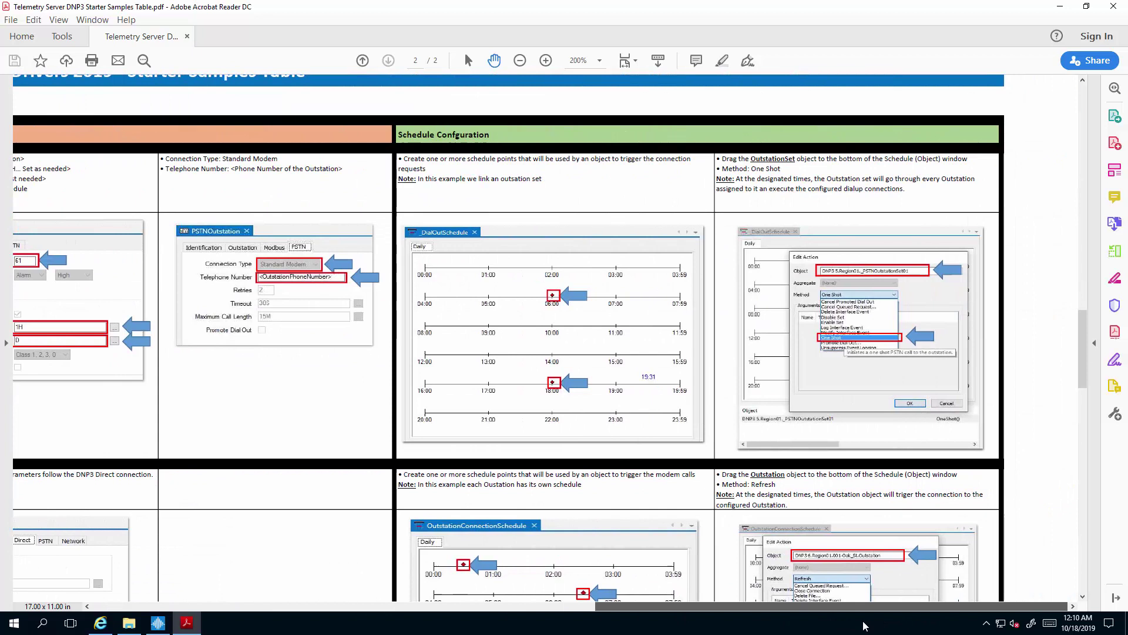
{"action": "left_click", "coordinate": [1056, 11]}
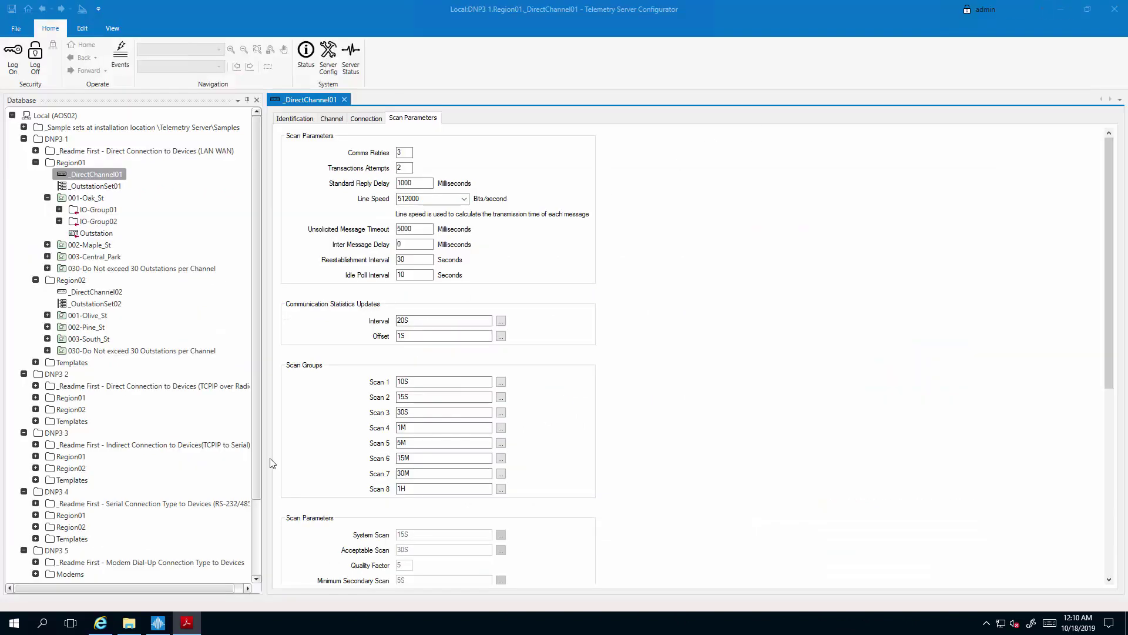
Step: Collapse DNP3 1's Region01 and Region02, then expand DNP3 5's modem readme and Modems folders
{"action": "left_click", "coordinate": [35, 162]}
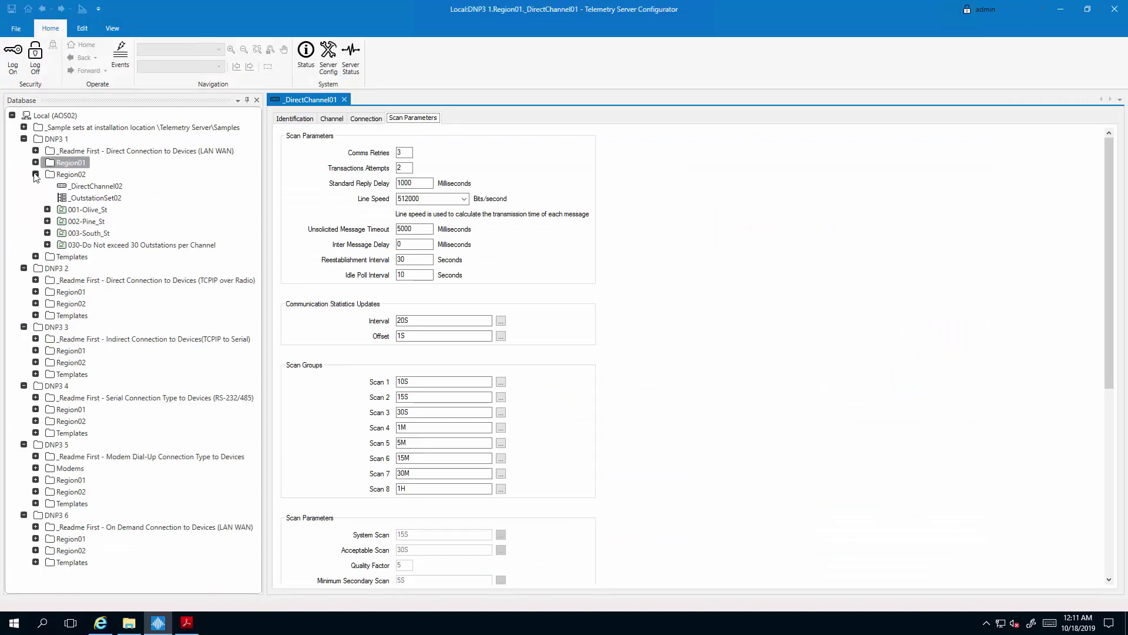
{"action": "left_click", "coordinate": [35, 174]}
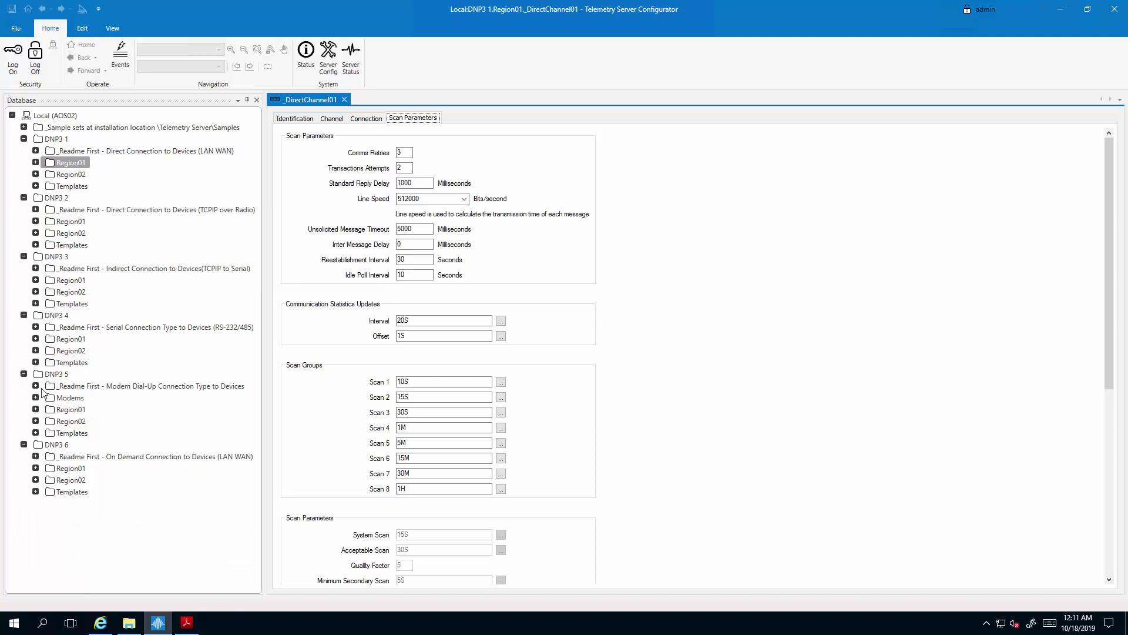
{"action": "left_click", "coordinate": [101, 386]}
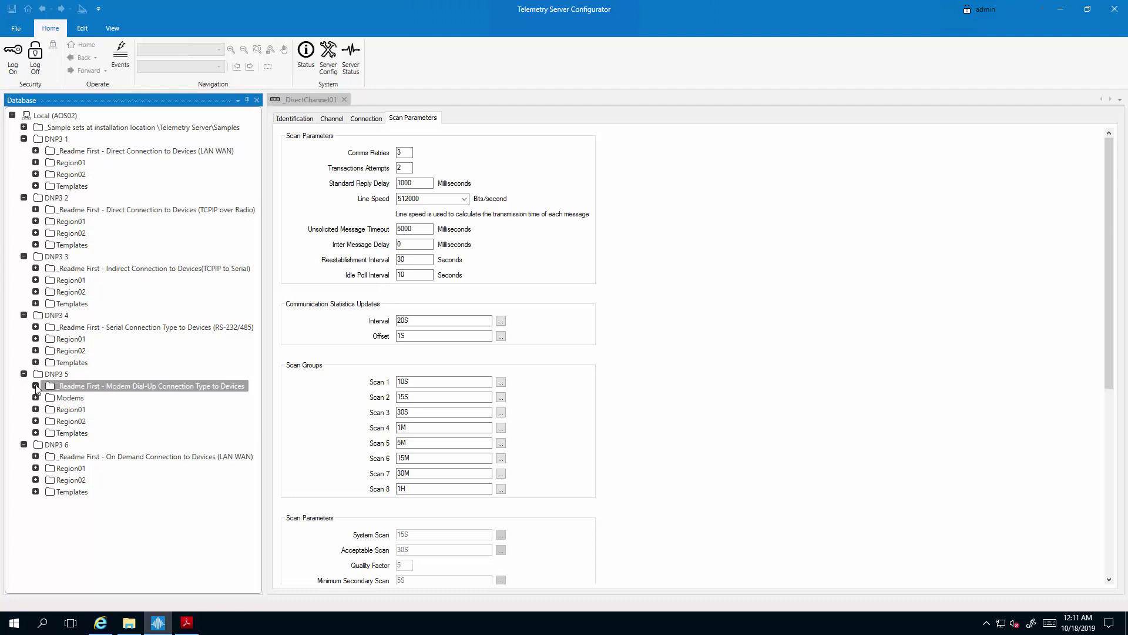
{"action": "left_click", "coordinate": [35, 385]}
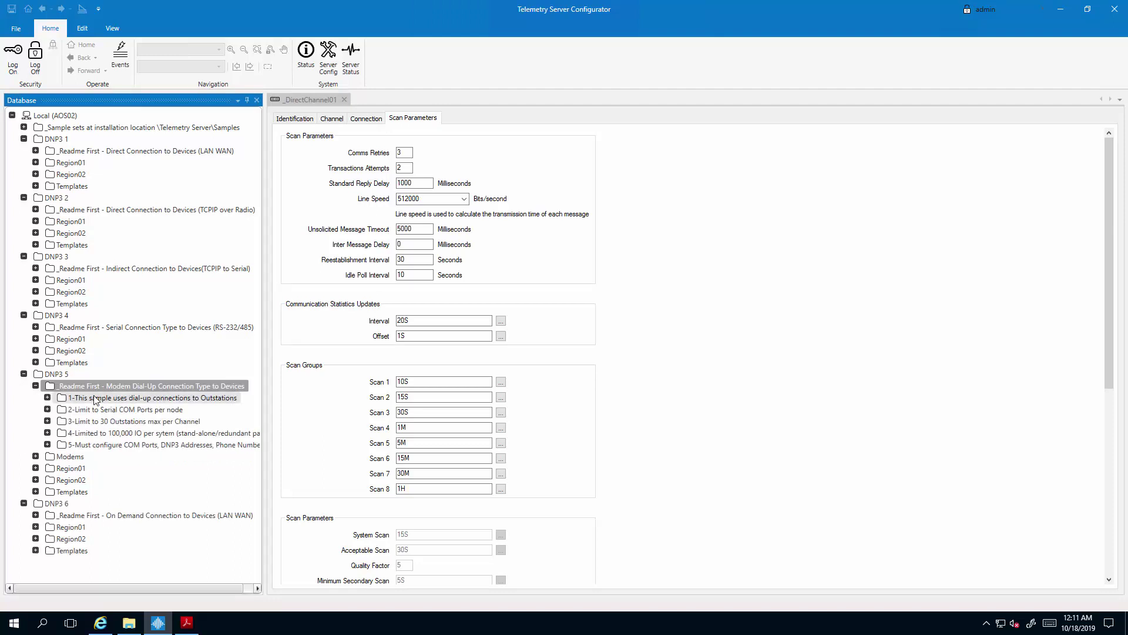
{"action": "left_click", "coordinate": [35, 457]}
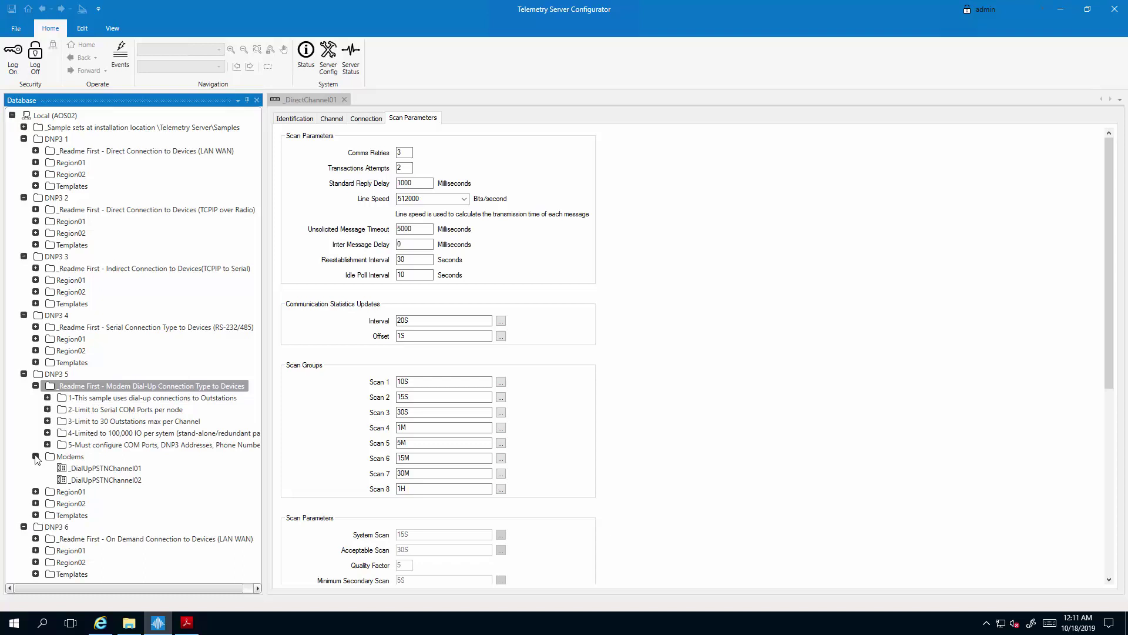
Step: Expand and collapse DNP3 5's Region01, then collapse its Modems and readme folders
{"action": "left_click", "coordinate": [35, 491]}
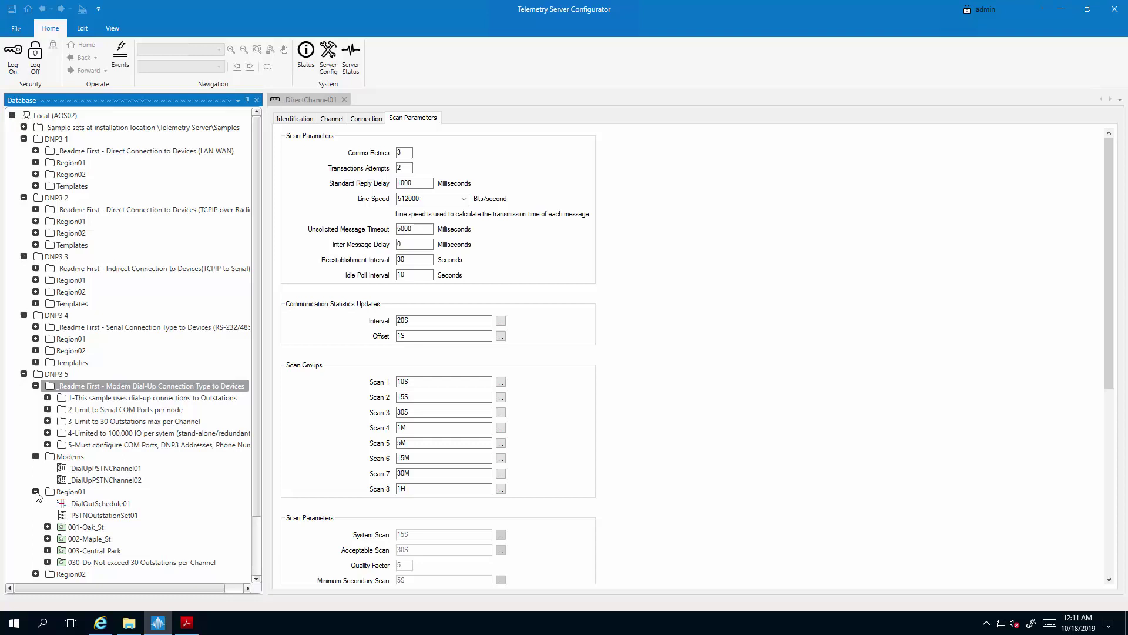
{"action": "left_click", "coordinate": [35, 492]}
{"action": "left_click", "coordinate": [36, 456]}
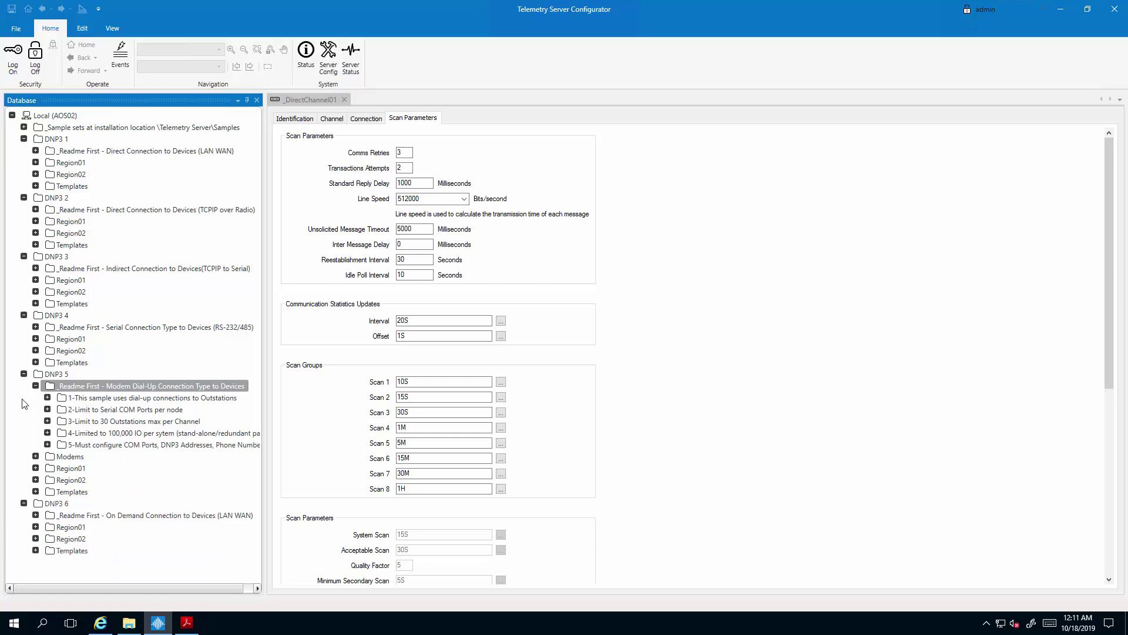
{"action": "left_click", "coordinate": [35, 386]}
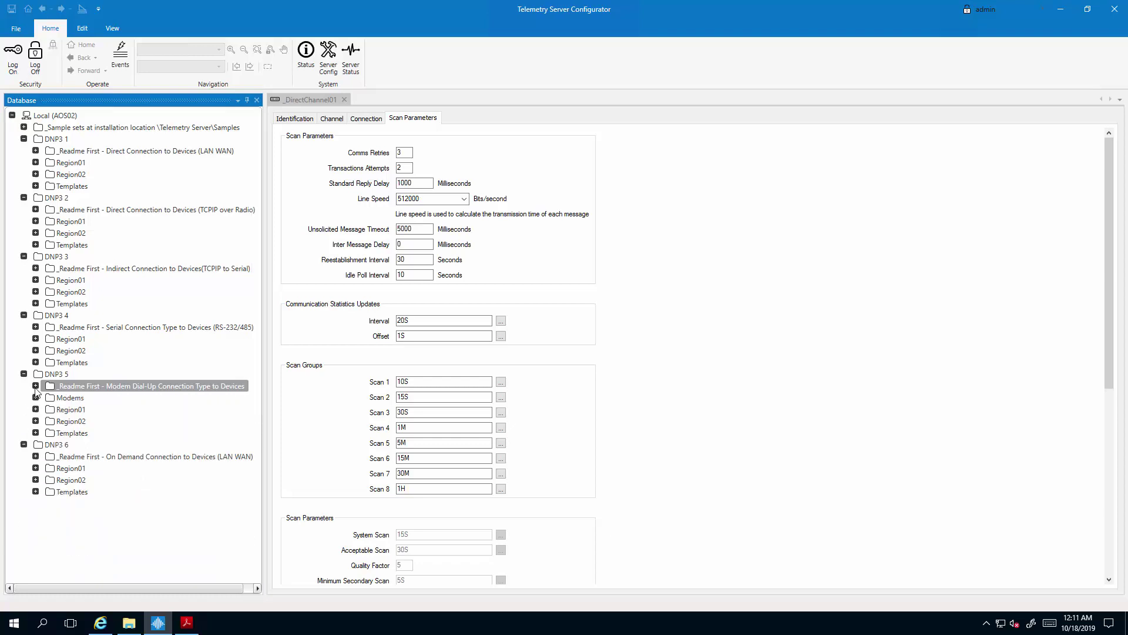